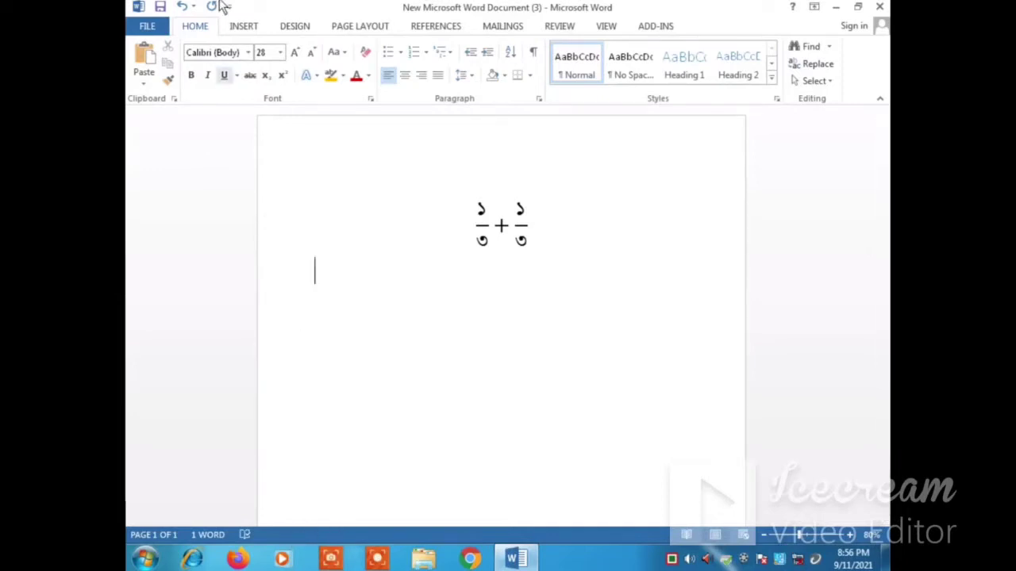
Step: Insert a new equation below the existing one containing a stacked fraction with numerator 1 and denominator 2
click(245, 29)
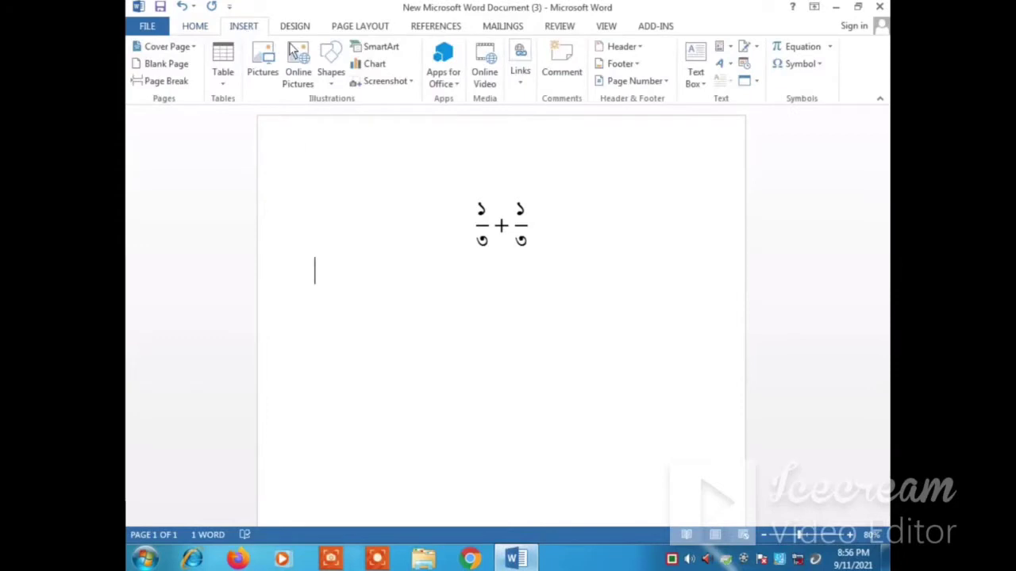
click(807, 47)
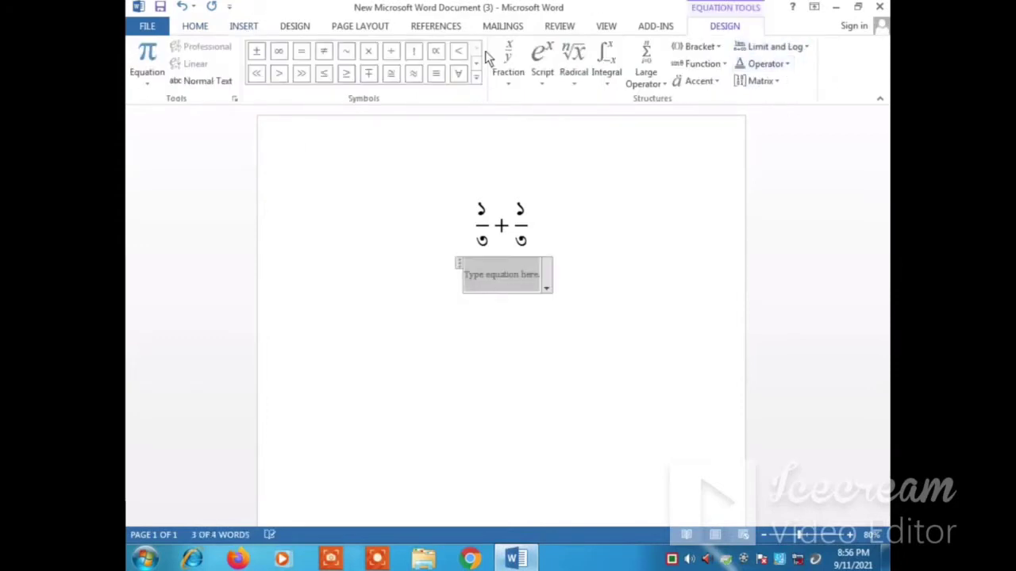
click(506, 64)
click(519, 160)
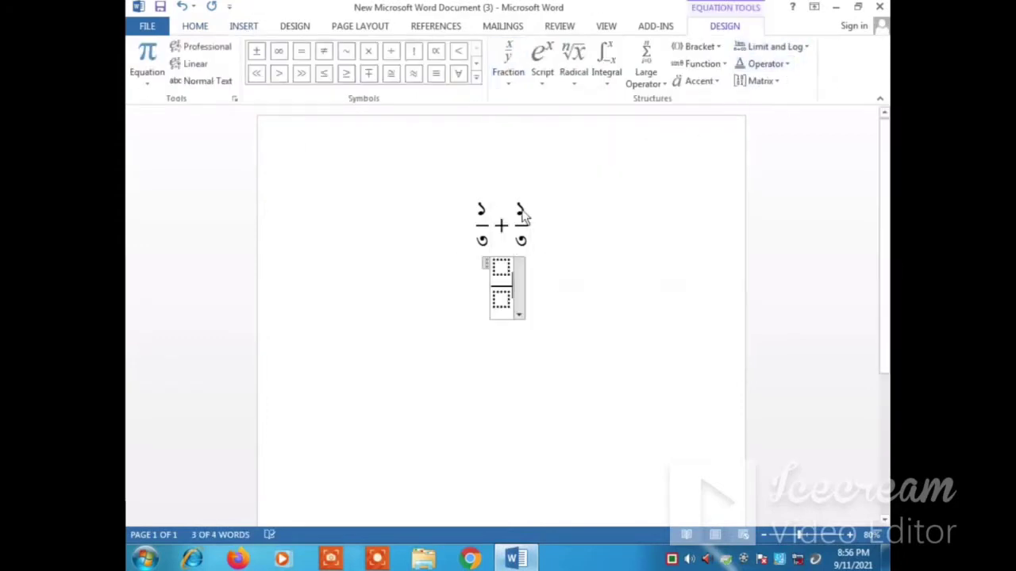
click(501, 272)
text(1)
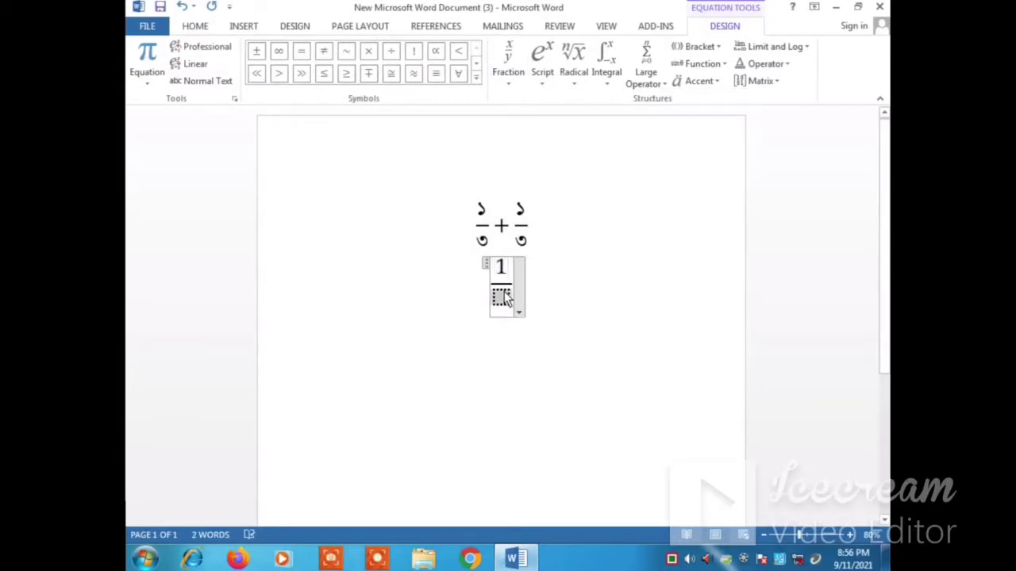
click(502, 298)
text(2)
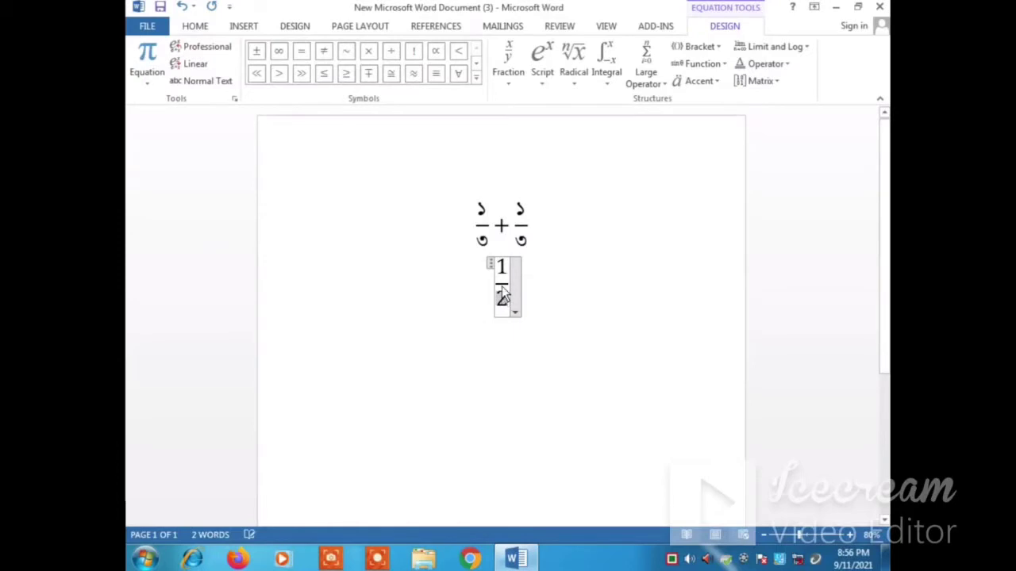
Step: Extend the 1/2 equation with a plus sign and a pasted copy of the same fraction
drag(507, 301, 499, 275)
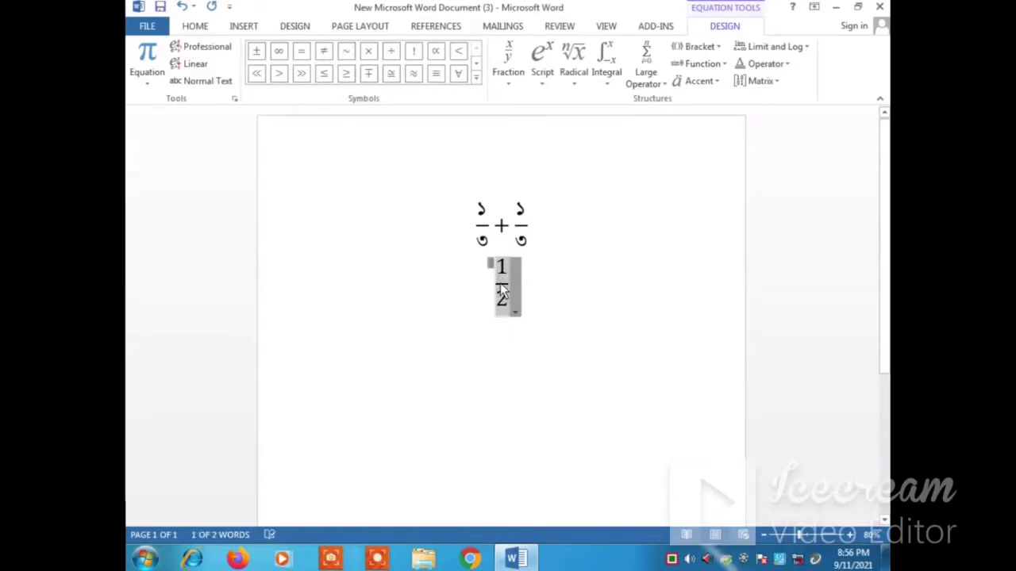
click(501, 288)
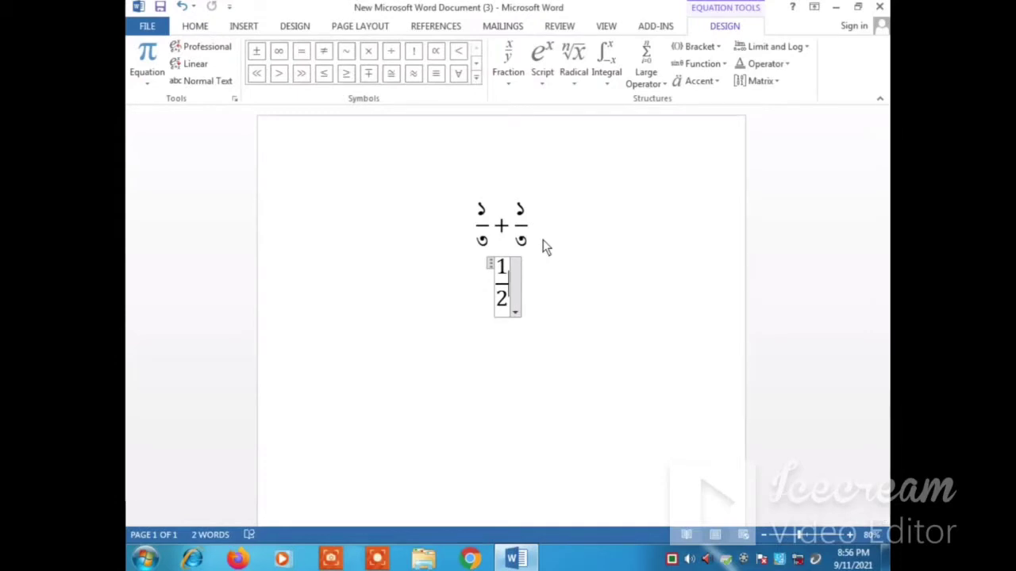
text(+)
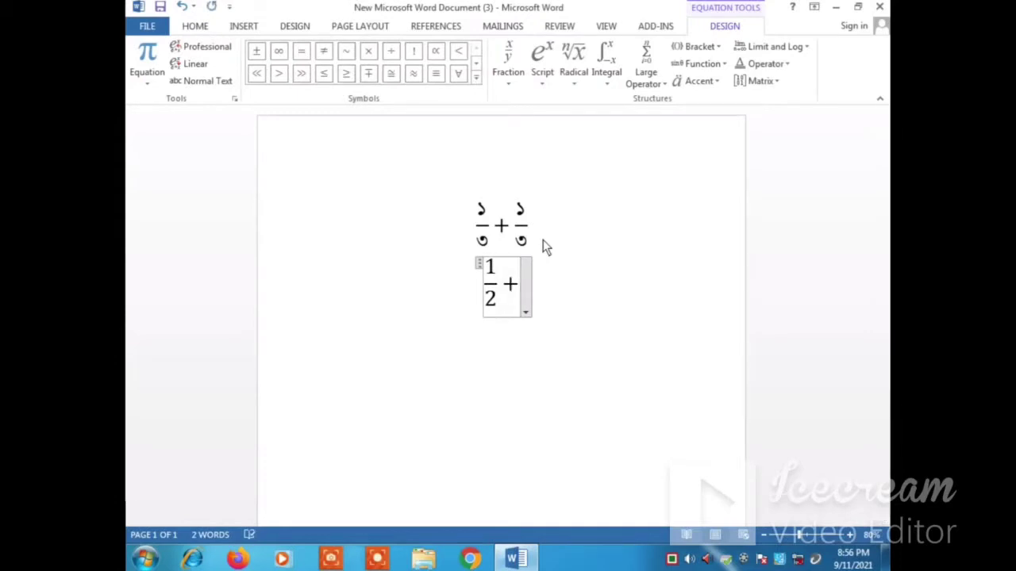
key(ctrl+v)
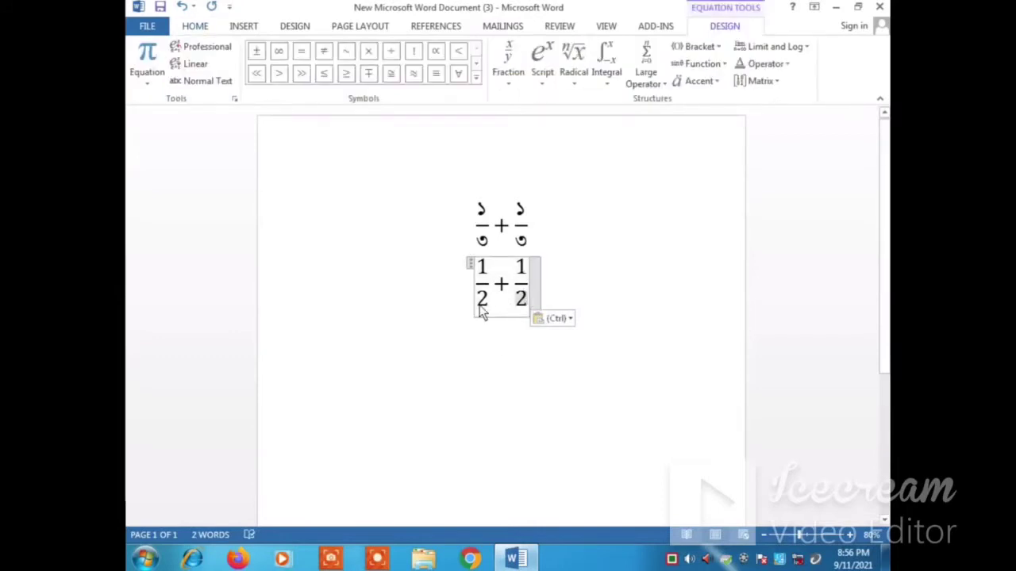
click(504, 400)
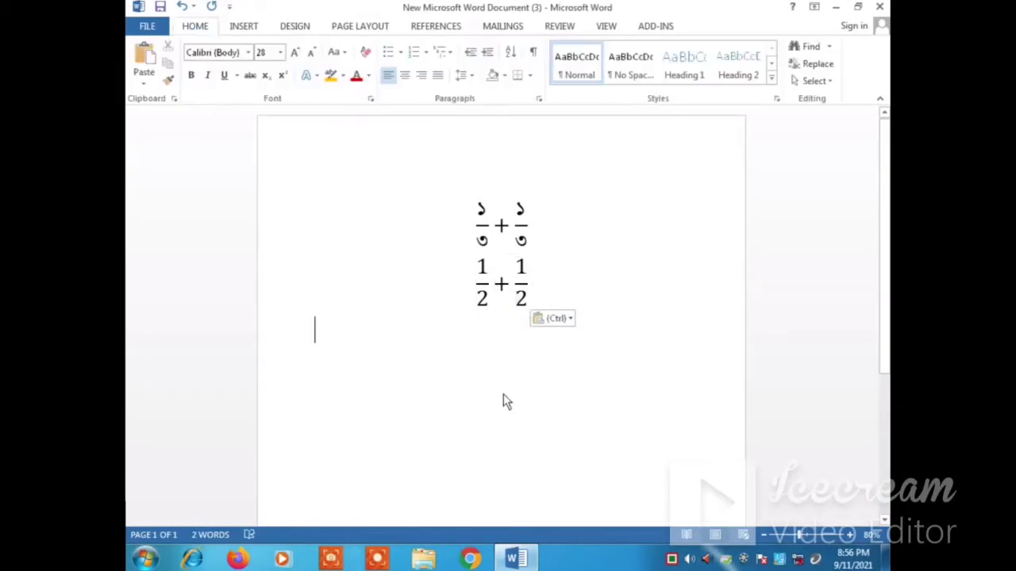
Step: Insert another equation on the line under 1/2 + 1/2, holding a stacked fraction of 1 over 2
click(241, 33)
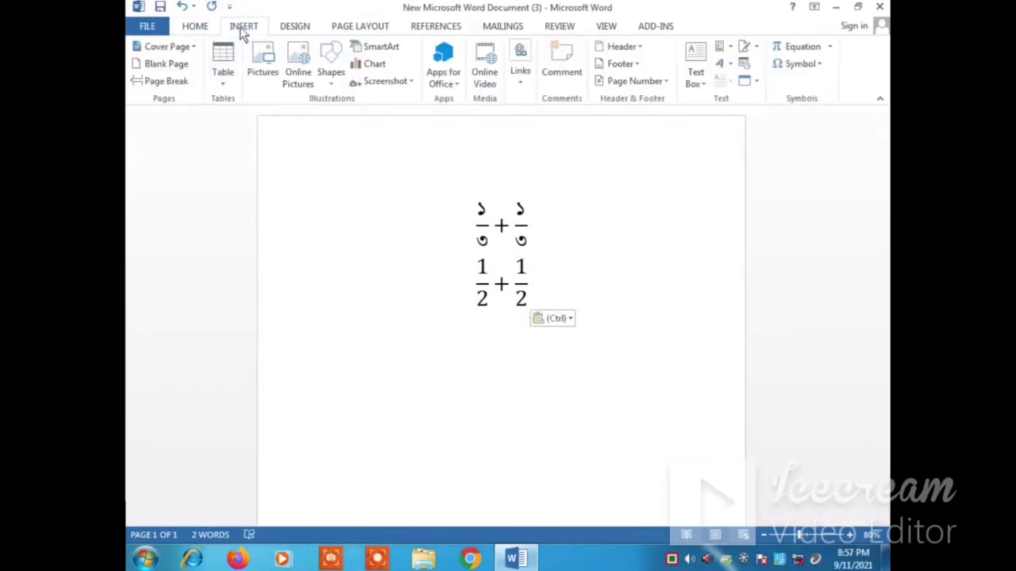
click(791, 48)
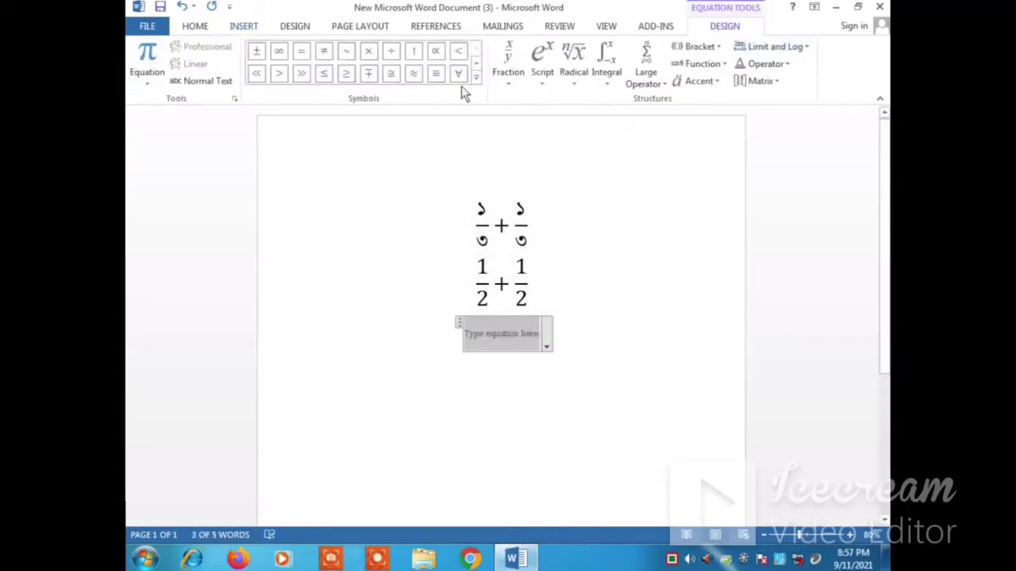
click(509, 59)
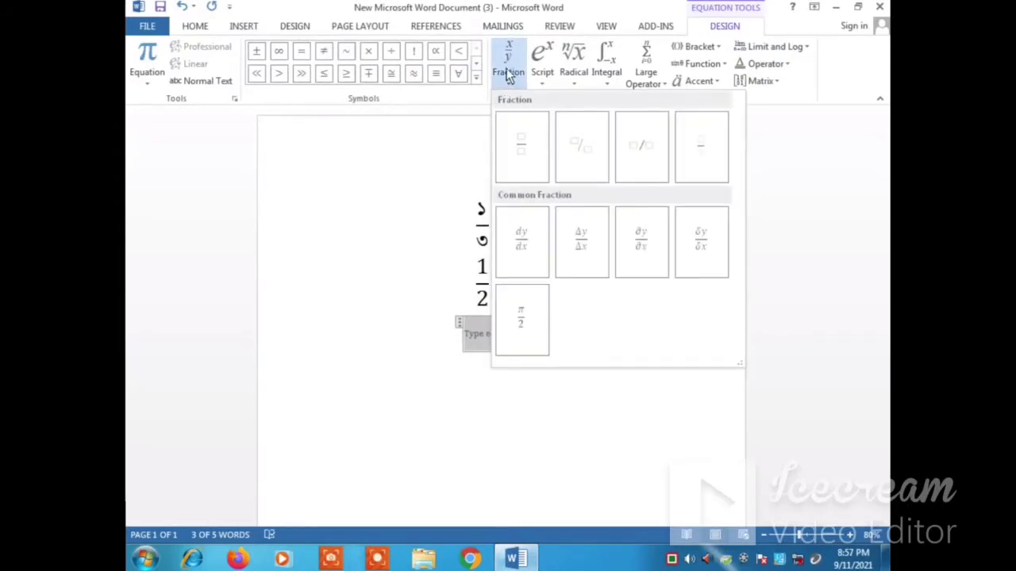
click(522, 151)
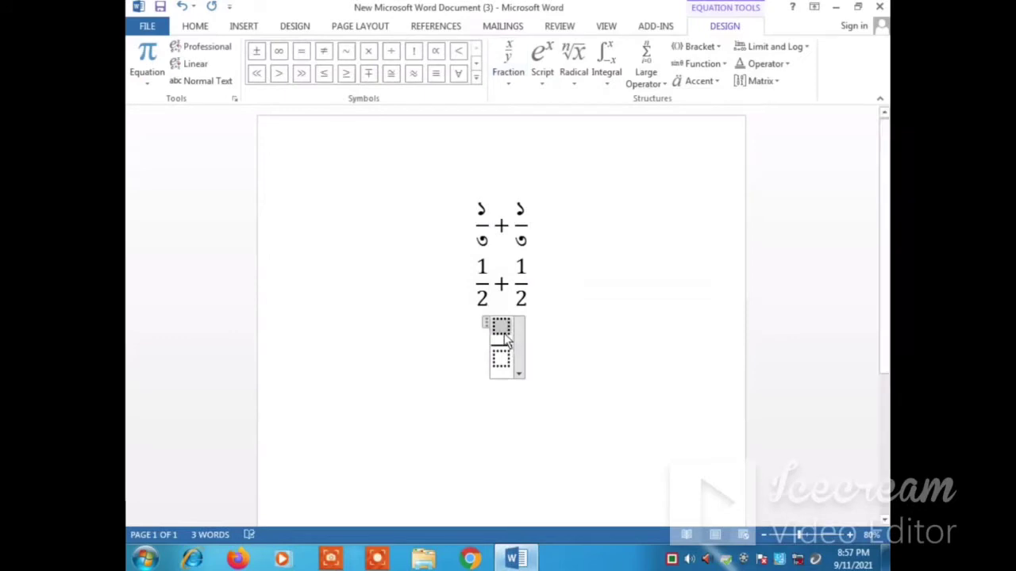
text(1)
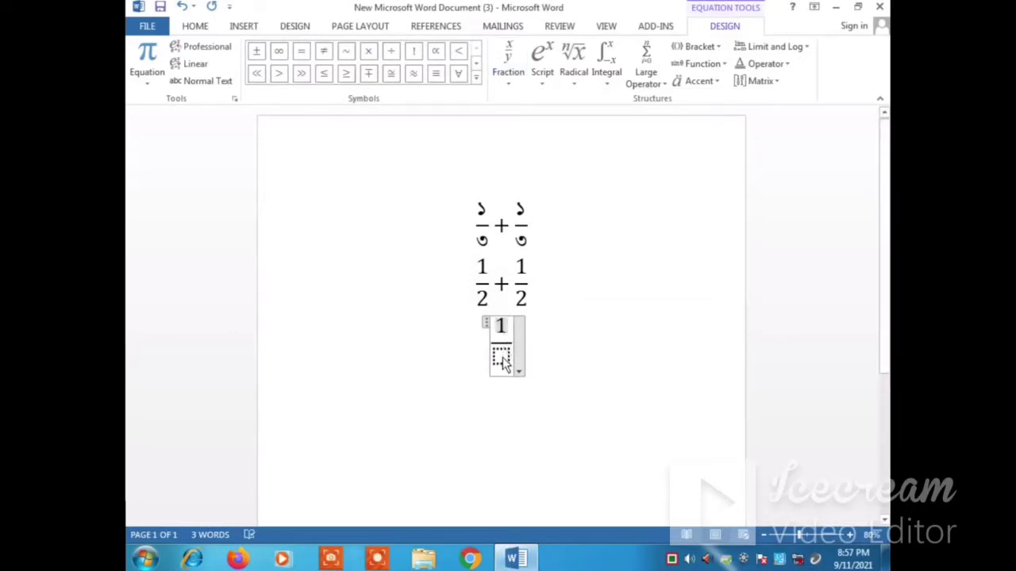
click(501, 358)
text(2)
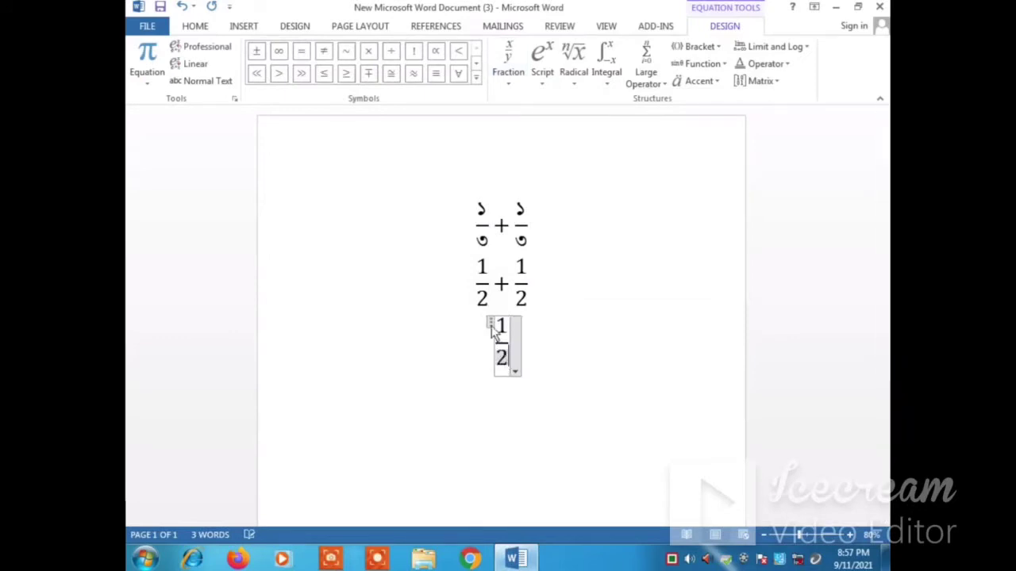
Step: Set the font of the whole new fraction equation to the Bengali font SutonnyMJ
click(491, 326)
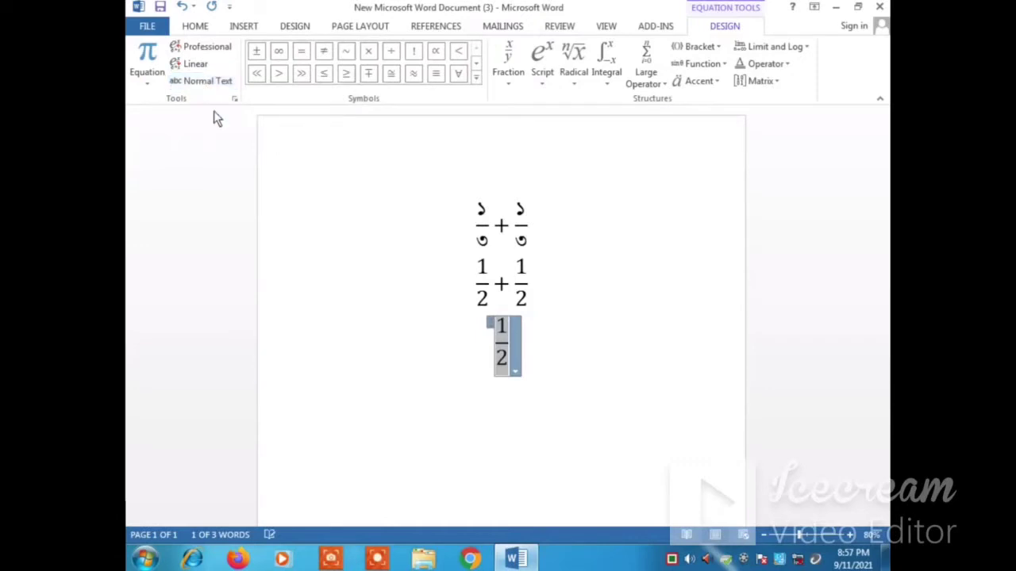
click(200, 28)
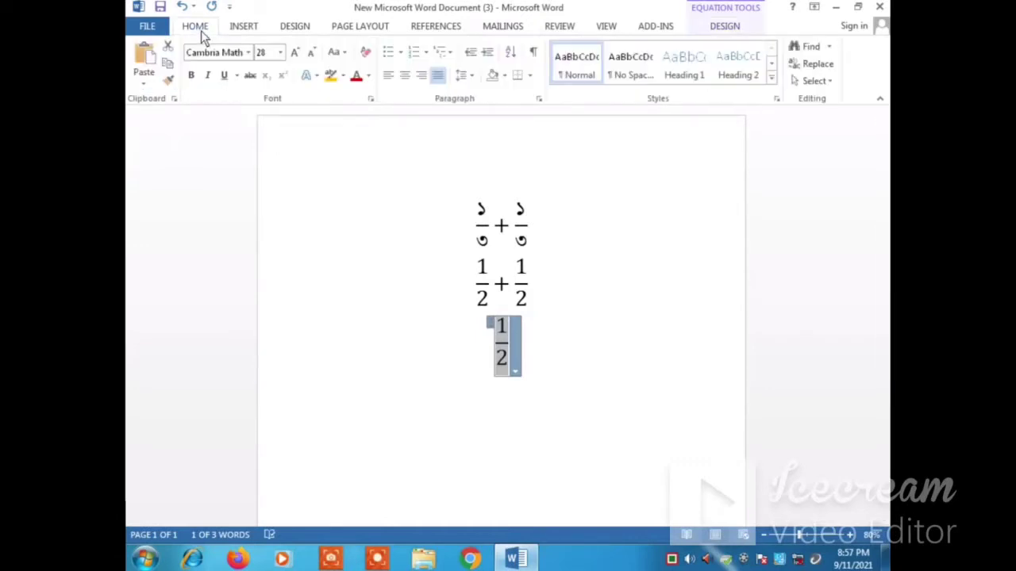
click(246, 52)
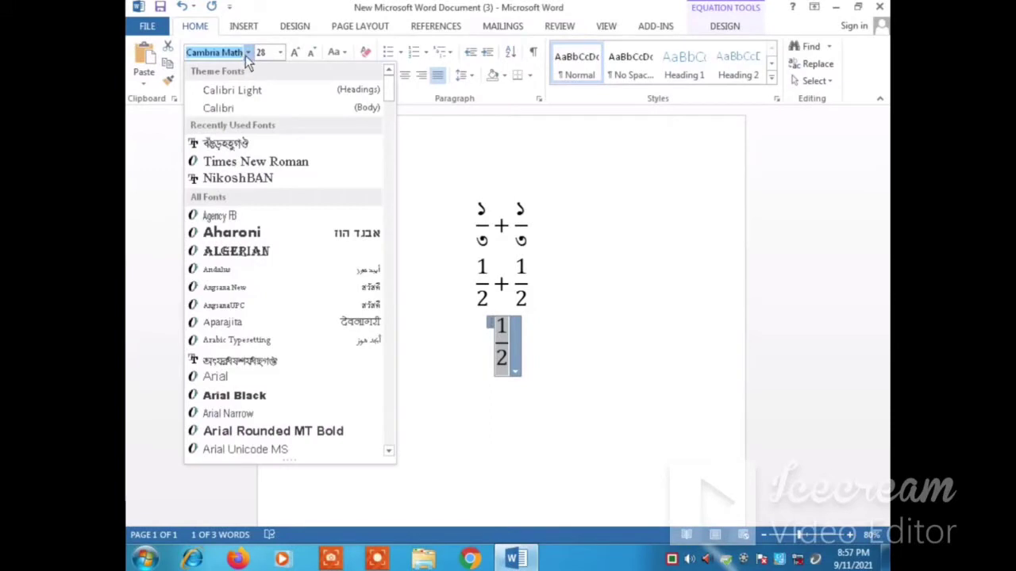
click(221, 146)
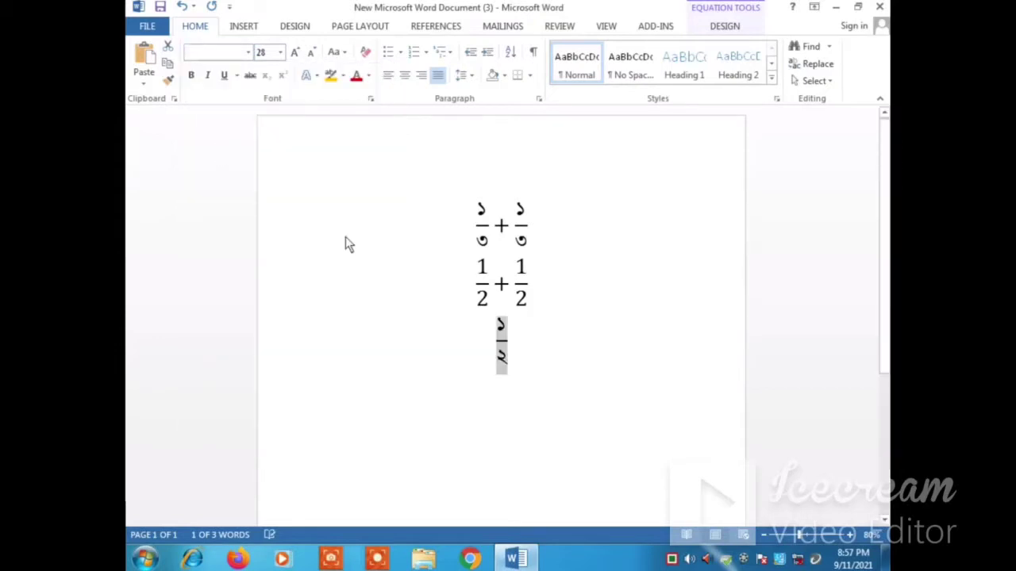
Step: Add a plus sign and a pasted copy of the Bengali fraction after it in the same equation
click(508, 357)
click(508, 343)
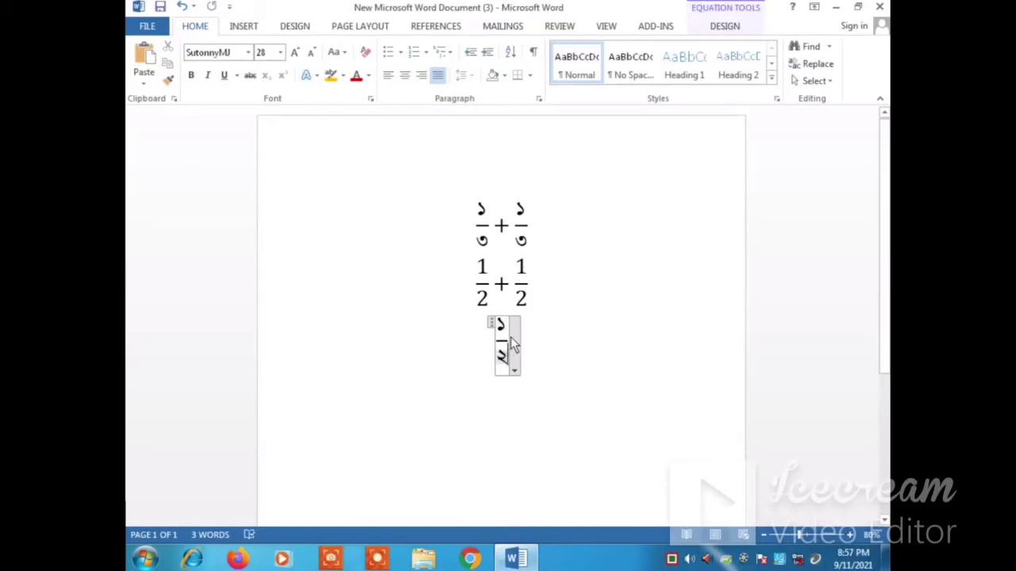
click(503, 287)
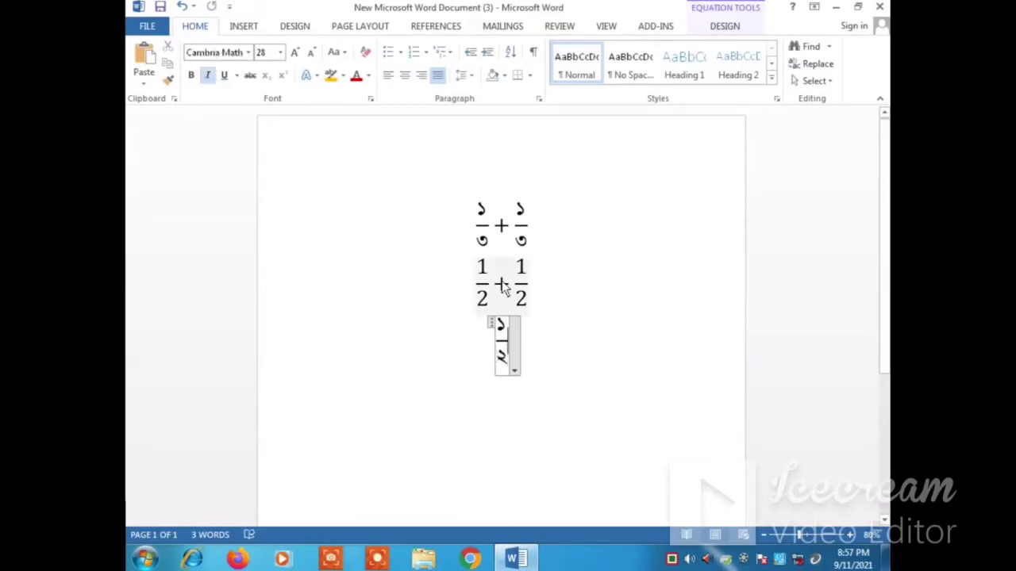
text(+)
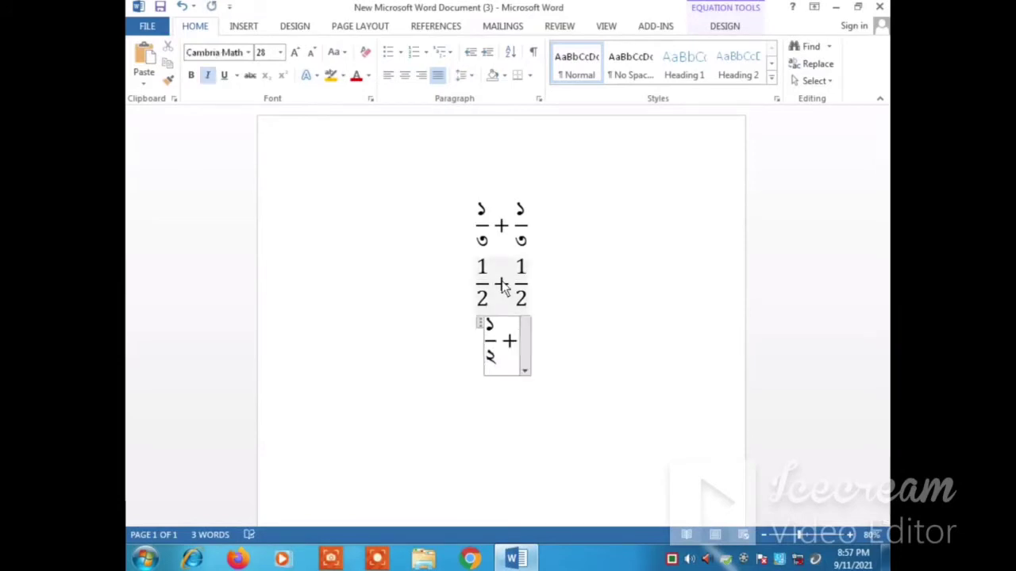
key(ctrl+v)
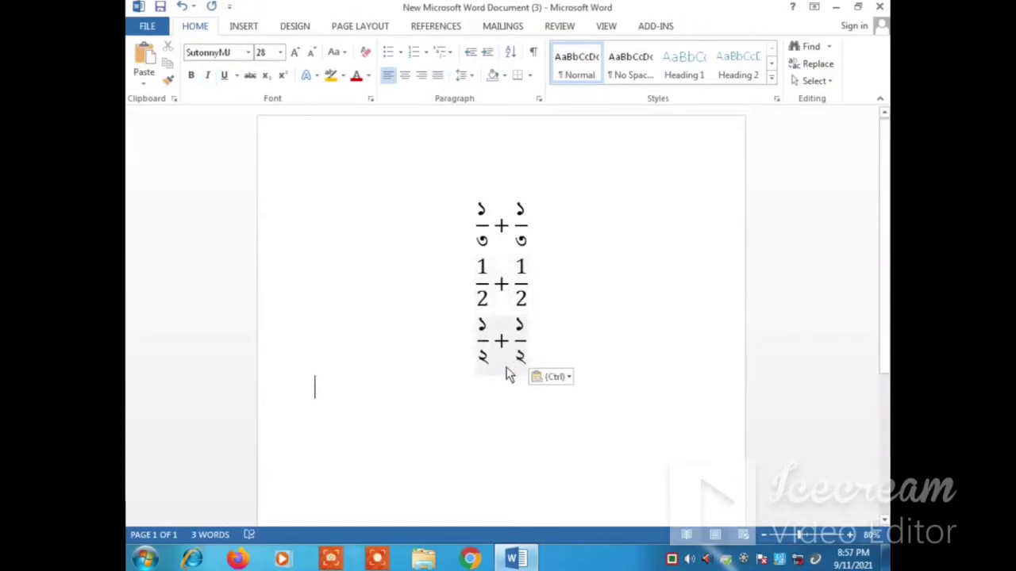
Step: Insert a new equation below the Bengali sum using the superscript structure, with base 3 and exponent 2
click(244, 26)
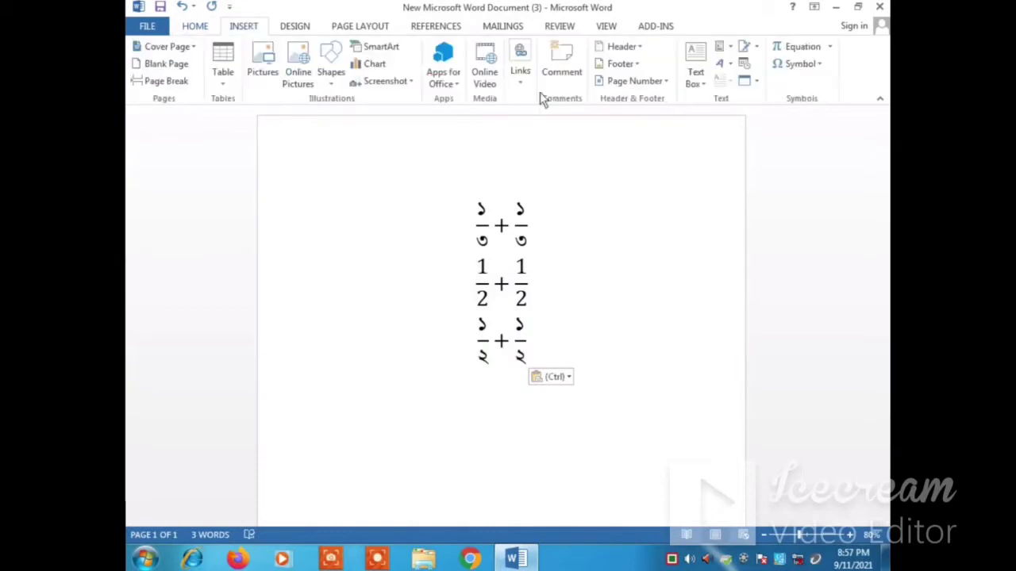
click(799, 49)
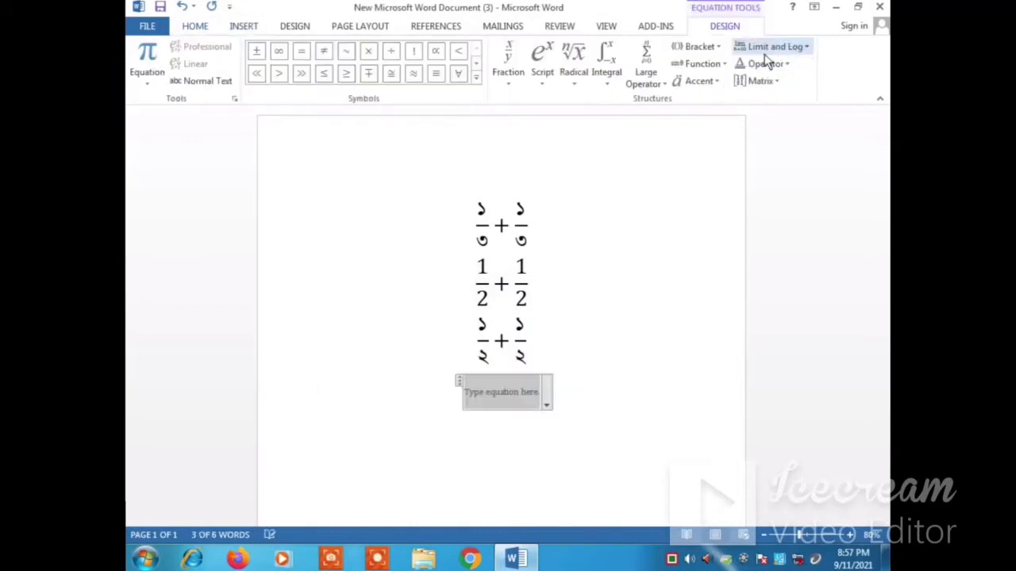
click(540, 54)
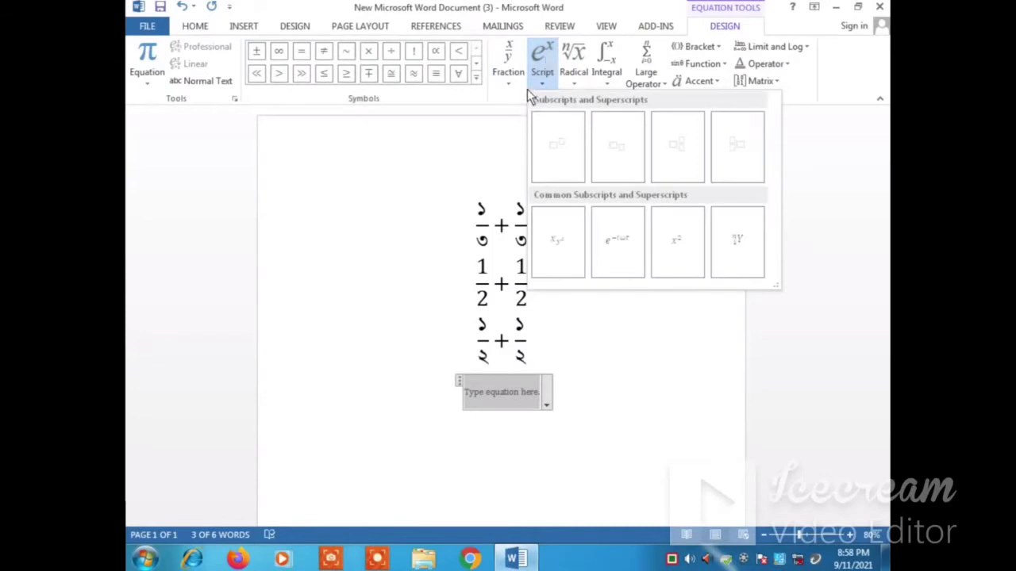
click(555, 156)
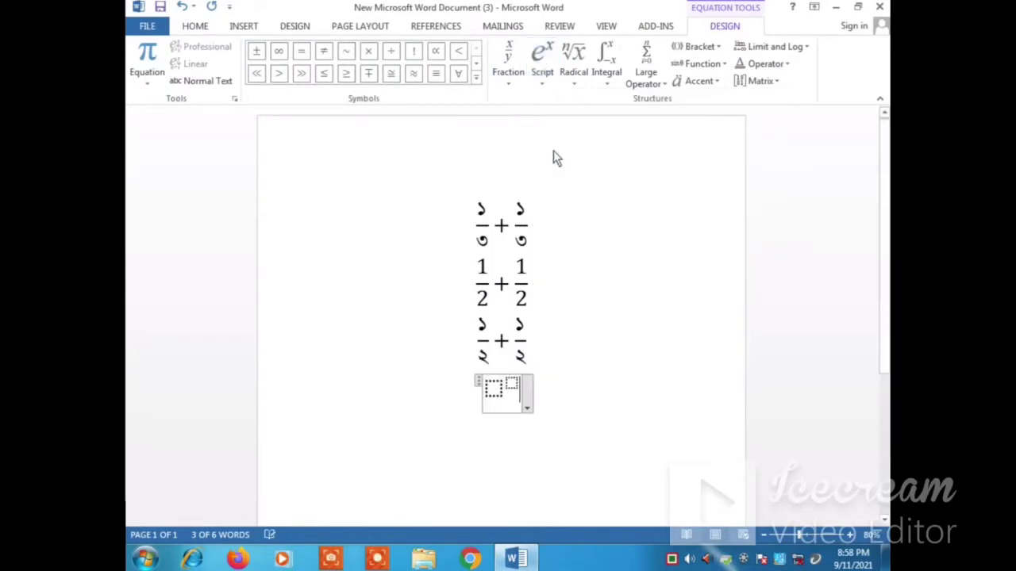
click(494, 390)
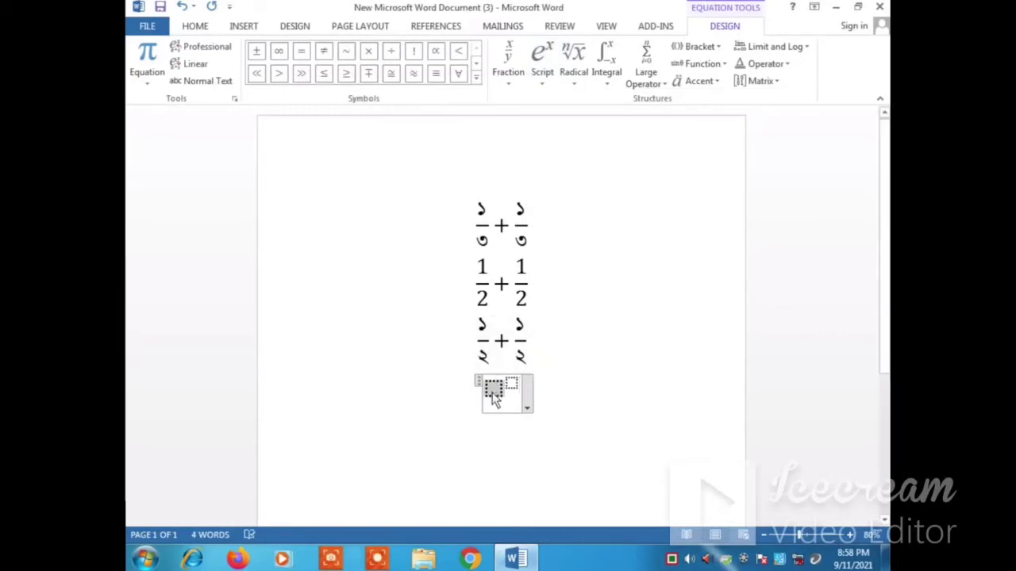
text(3)
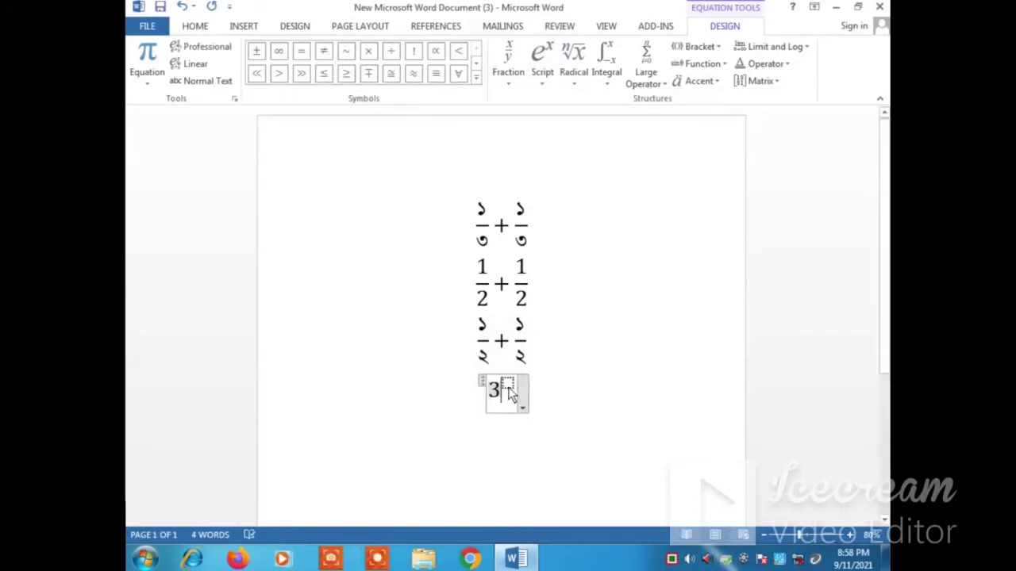
click(509, 388)
text(2)
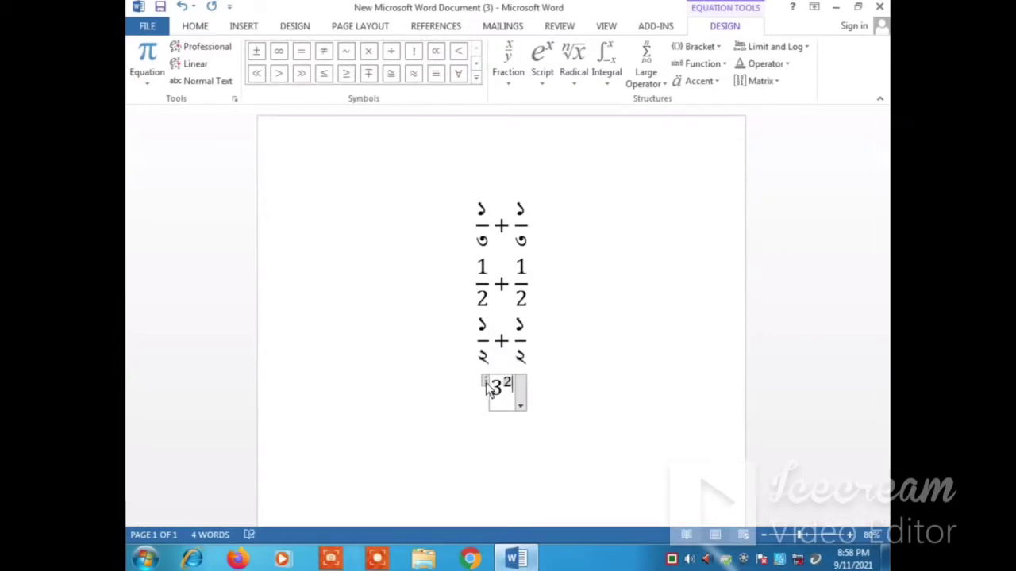
Step: Set the font of the whole 3² equation to the Bengali font SutonnyMJ
click(486, 384)
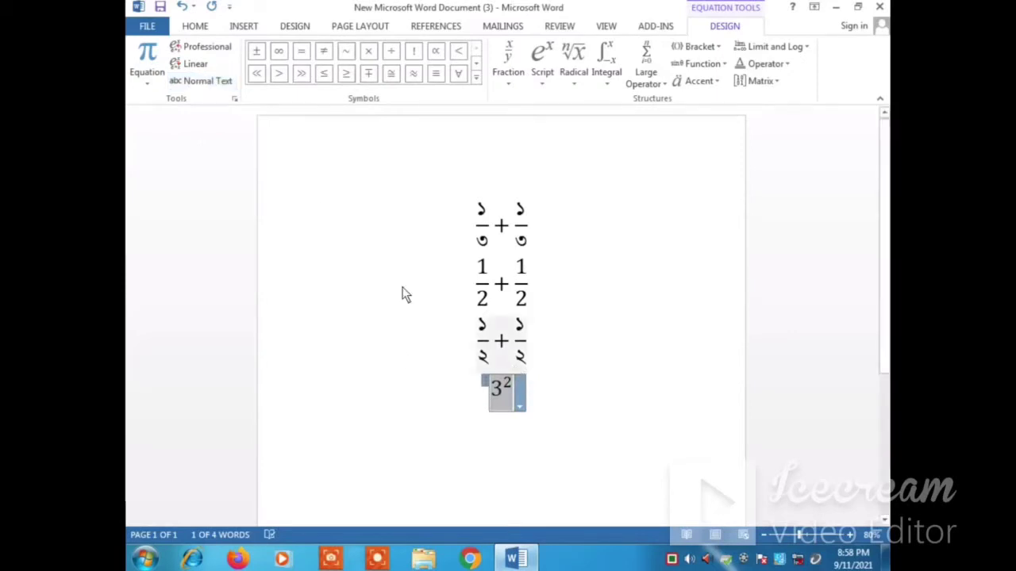
click(196, 28)
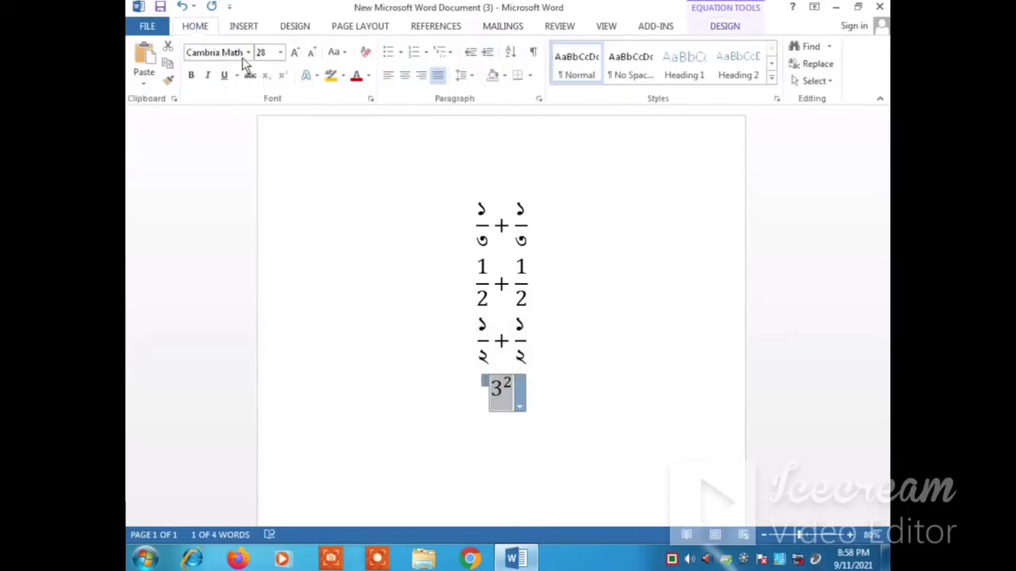
click(247, 52)
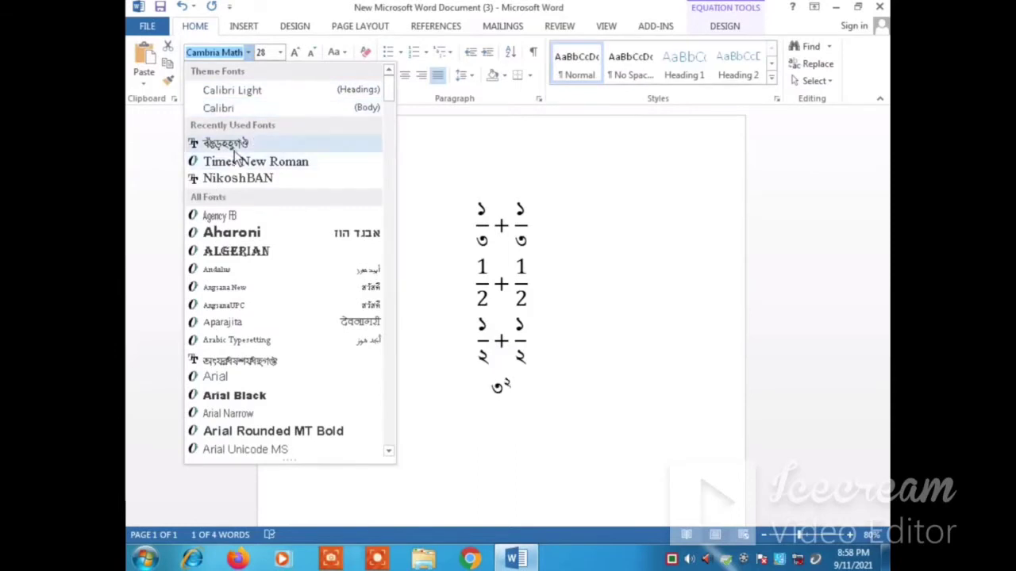
click(232, 147)
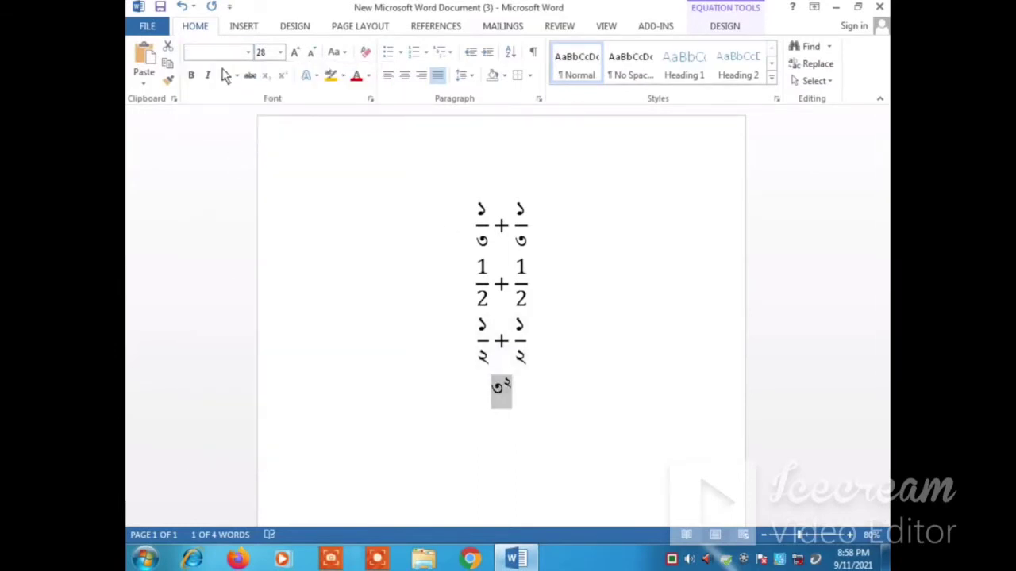
Step: Insert a new equation below the Bengali 3² using the underbar structure, with 21 stacked above 20
click(514, 405)
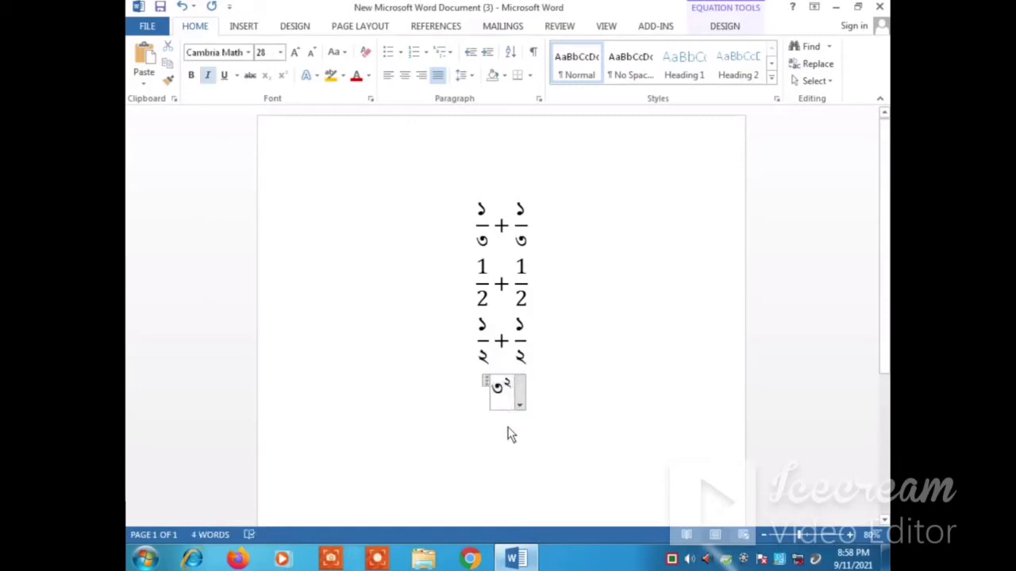
click(506, 433)
click(250, 29)
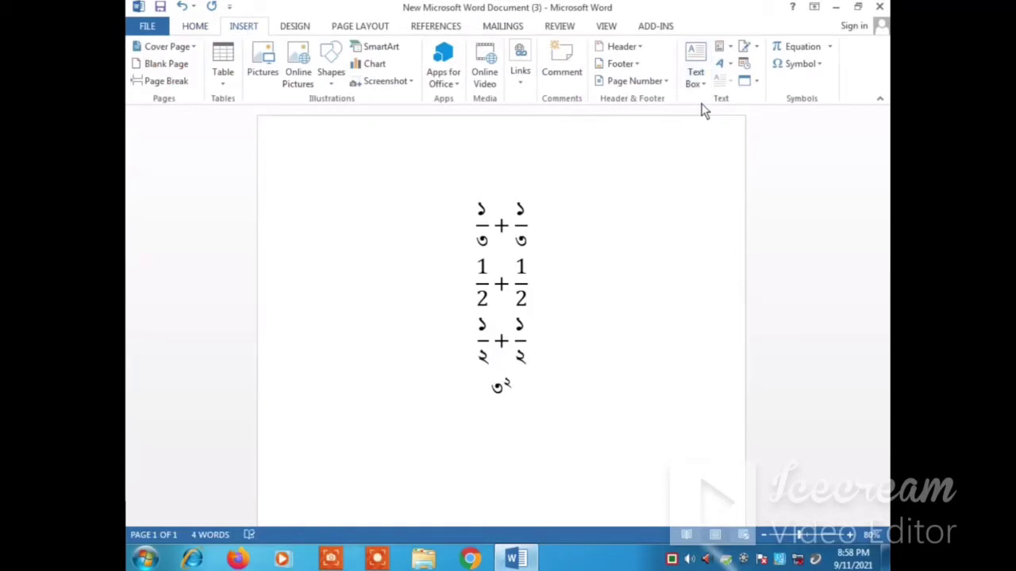
click(793, 50)
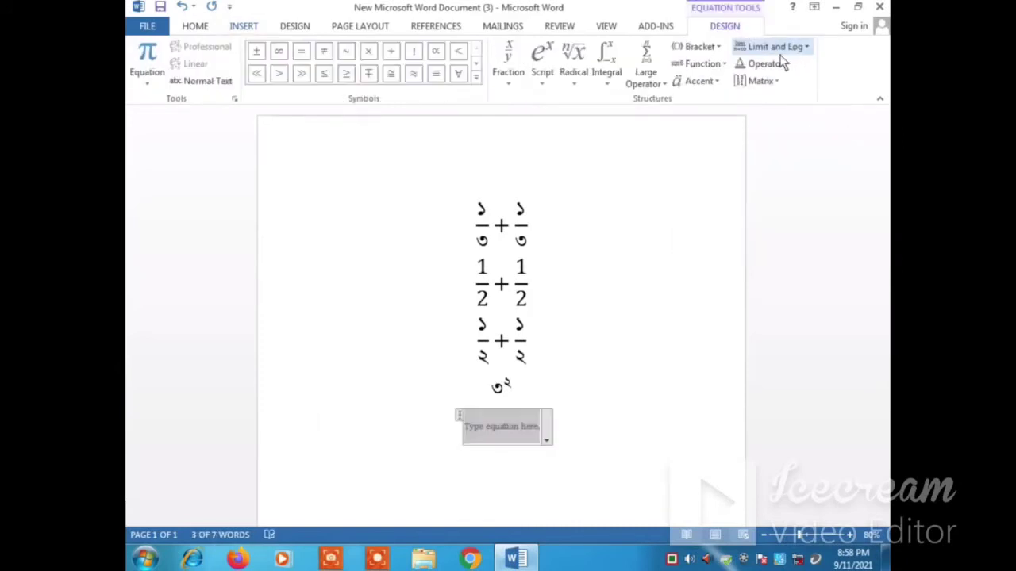
click(712, 86)
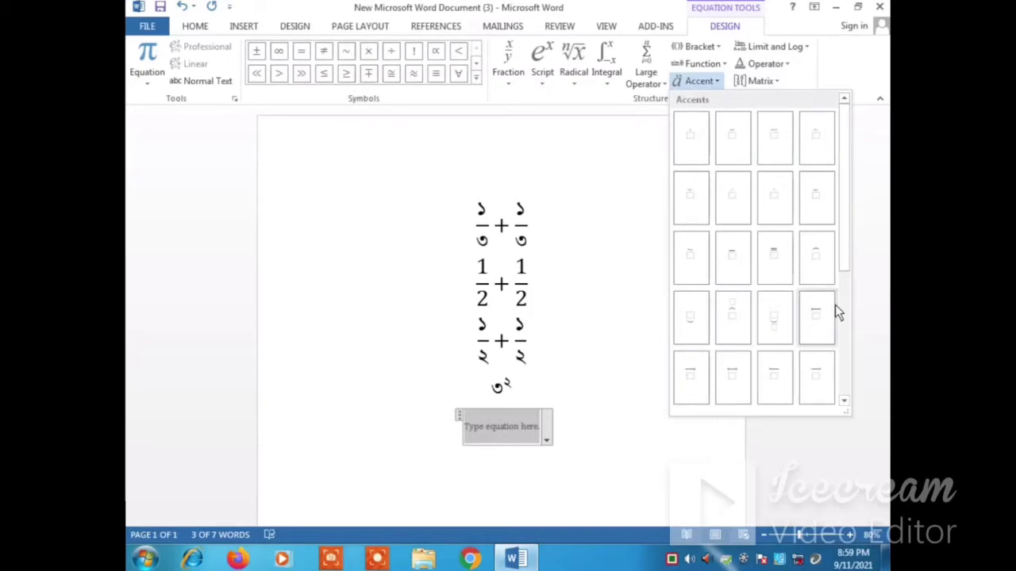
drag(847, 264, 837, 389)
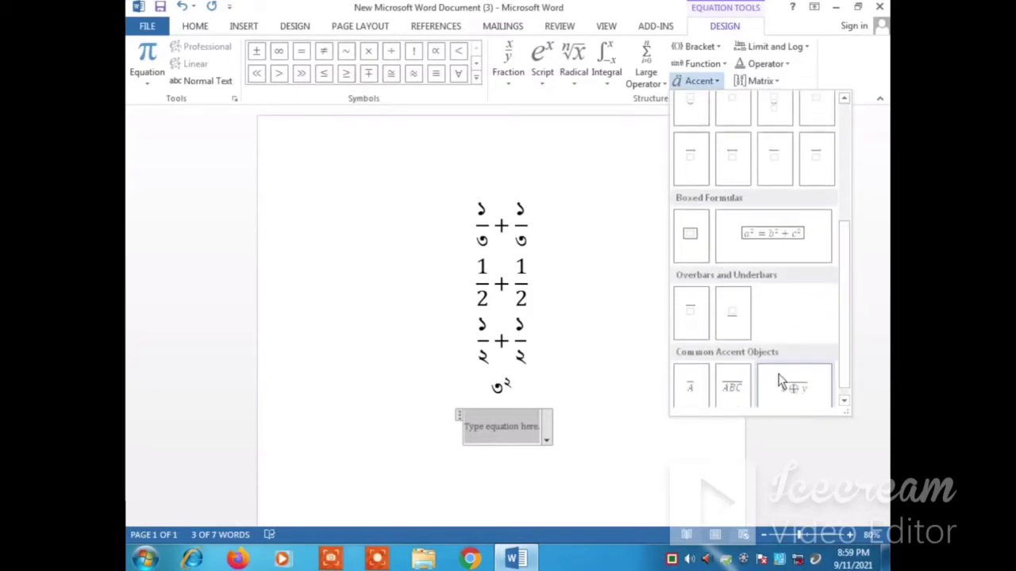
click(732, 317)
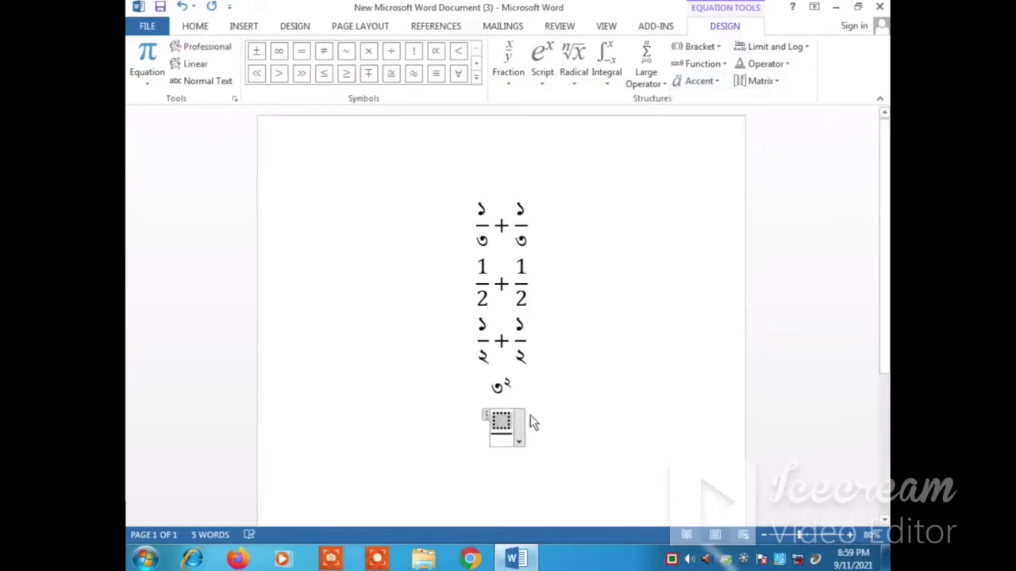
text(21)
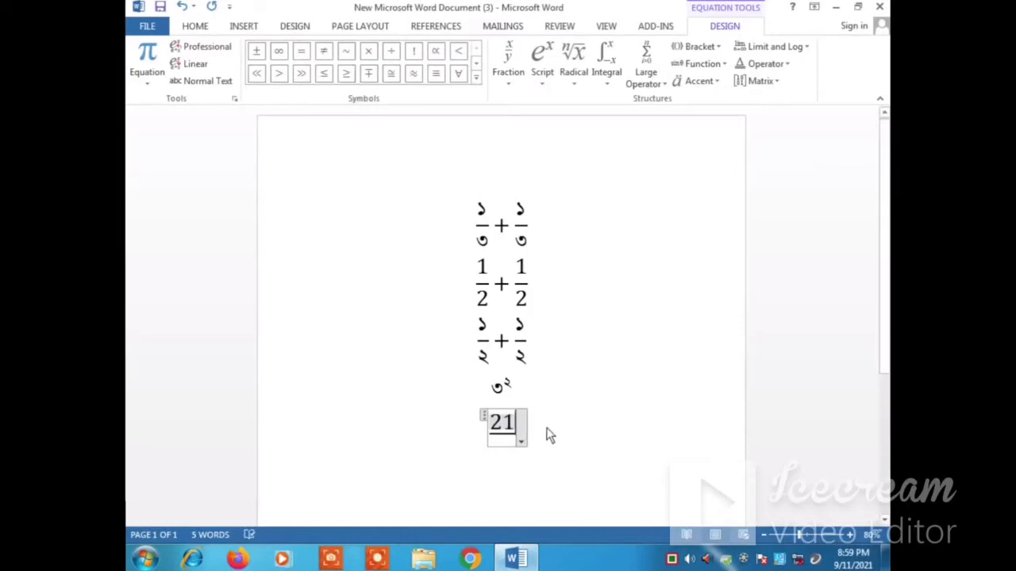
key(Return)
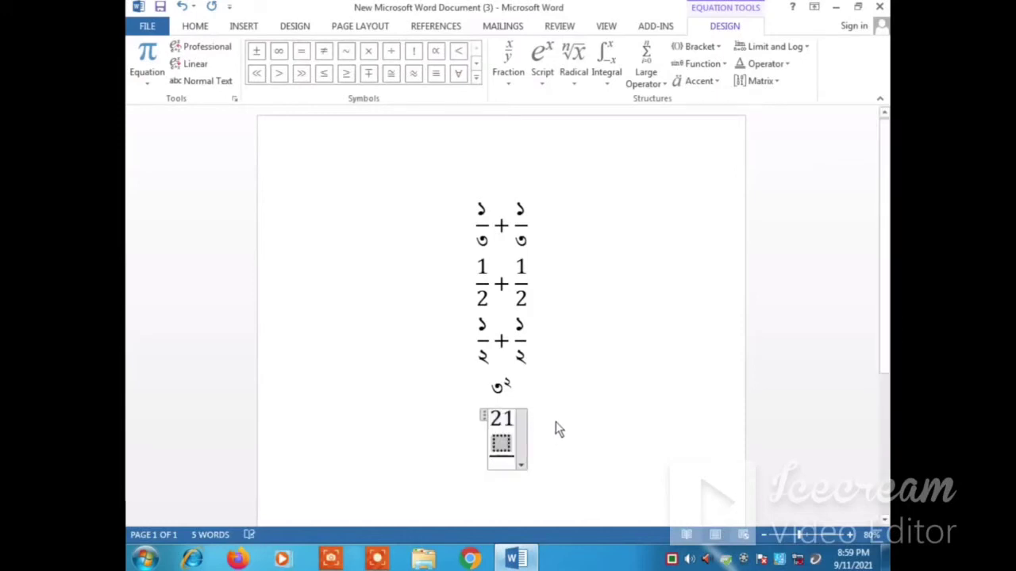
text(20)
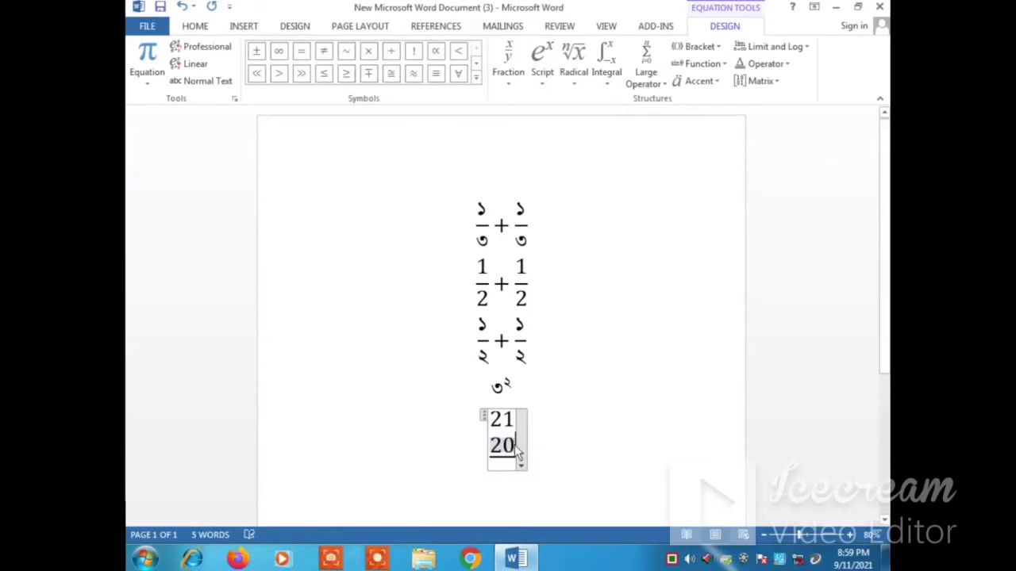
Step: Set the font of the whole stacked 21 and 20 equation to the Bengali font SutonnyMJ
click(482, 419)
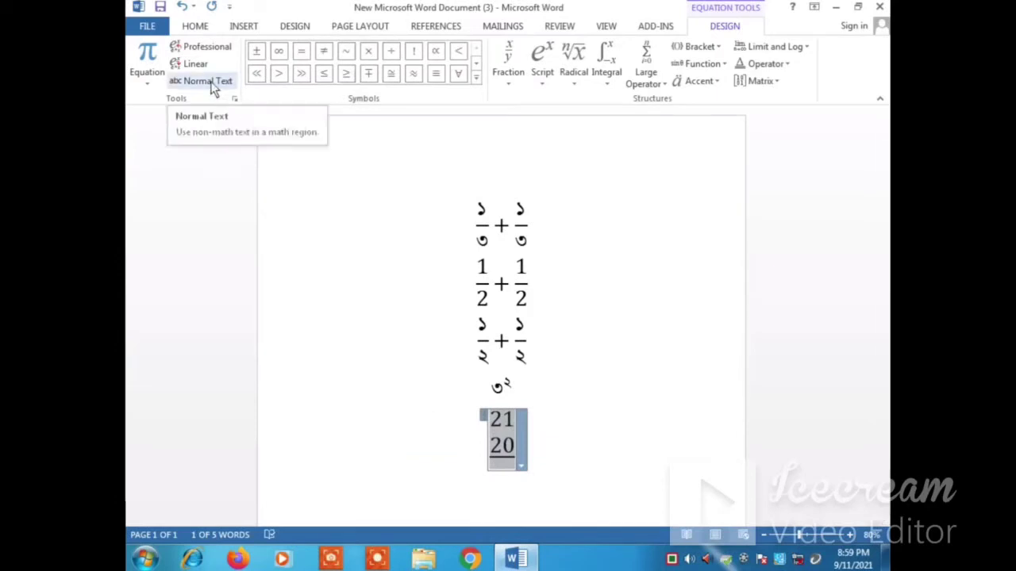
click(196, 27)
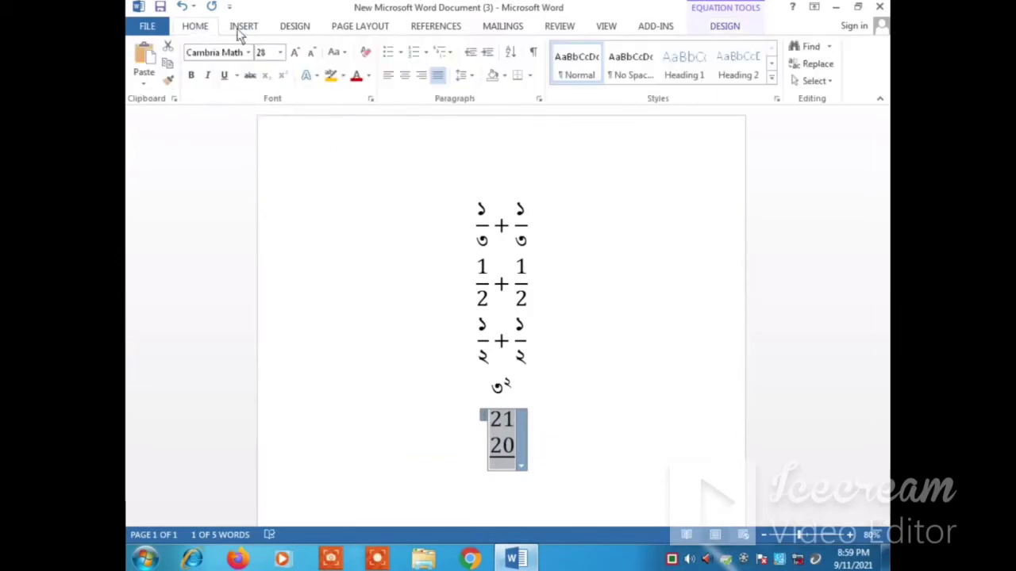
click(246, 52)
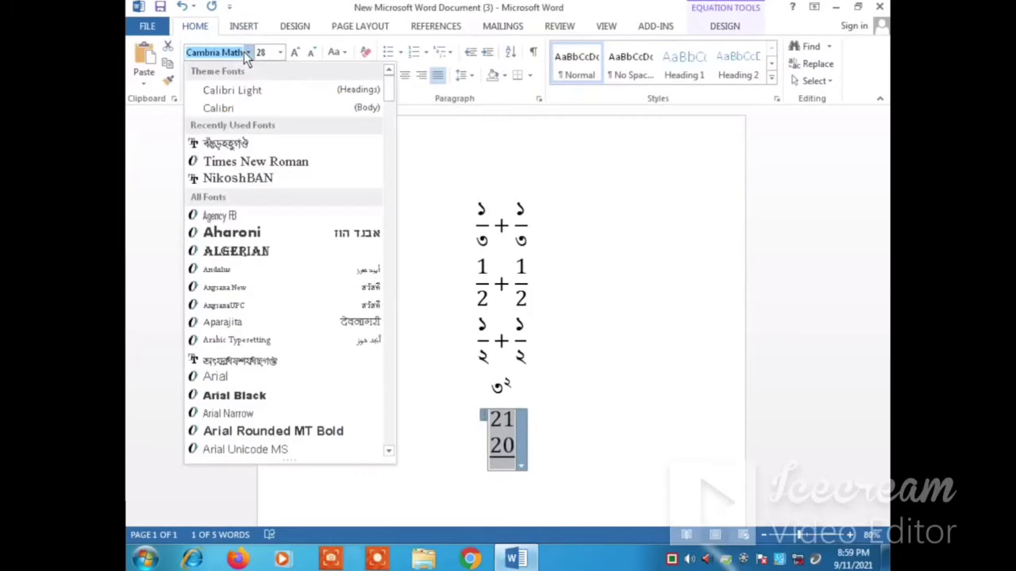
click(239, 147)
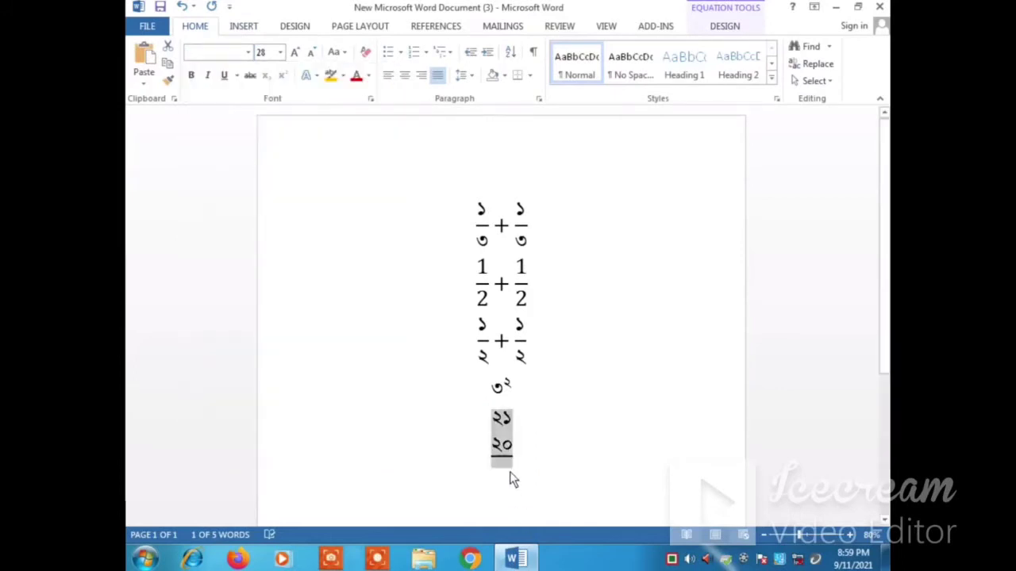
Step: Add a plus sign before the lower Bengali number 20 and indent the 21 above with spaces so the digits align
click(496, 447)
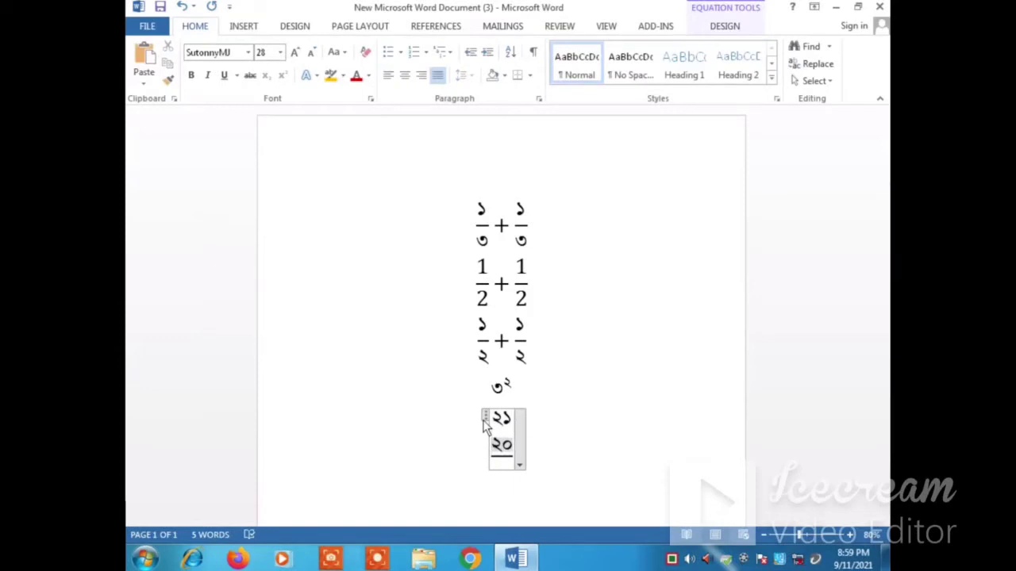
text(+২০০)
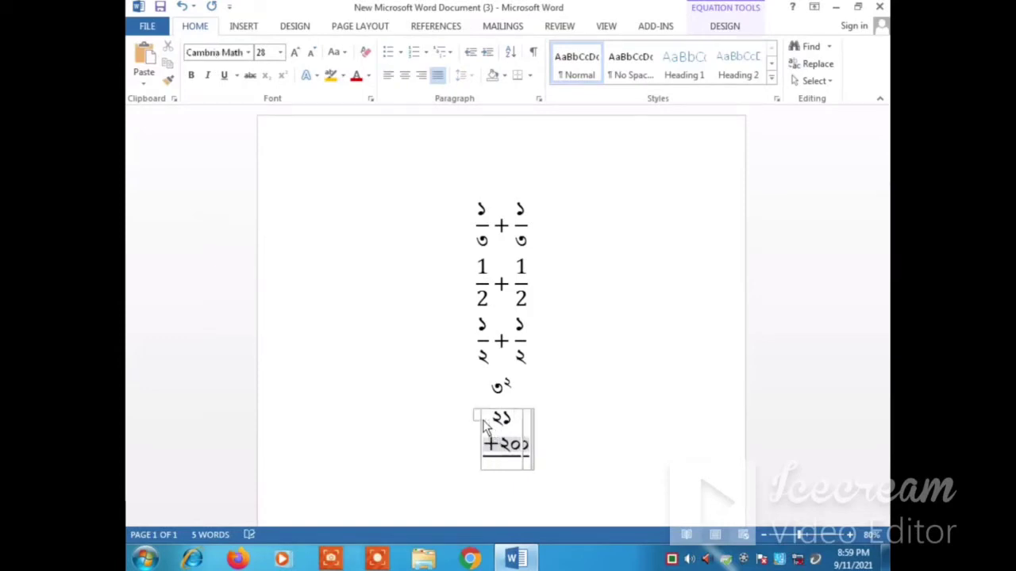
click(574, 420)
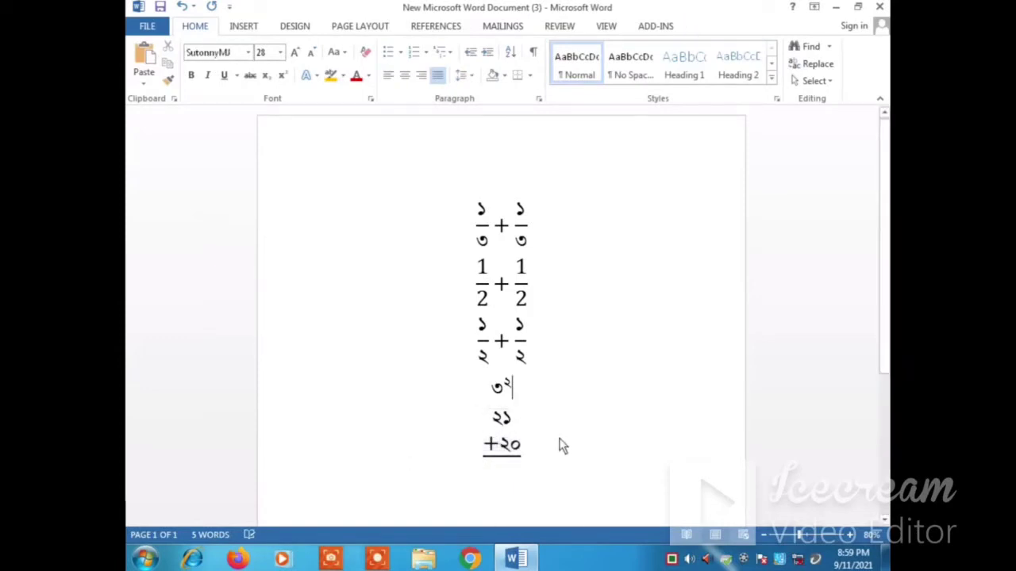
click(499, 433)
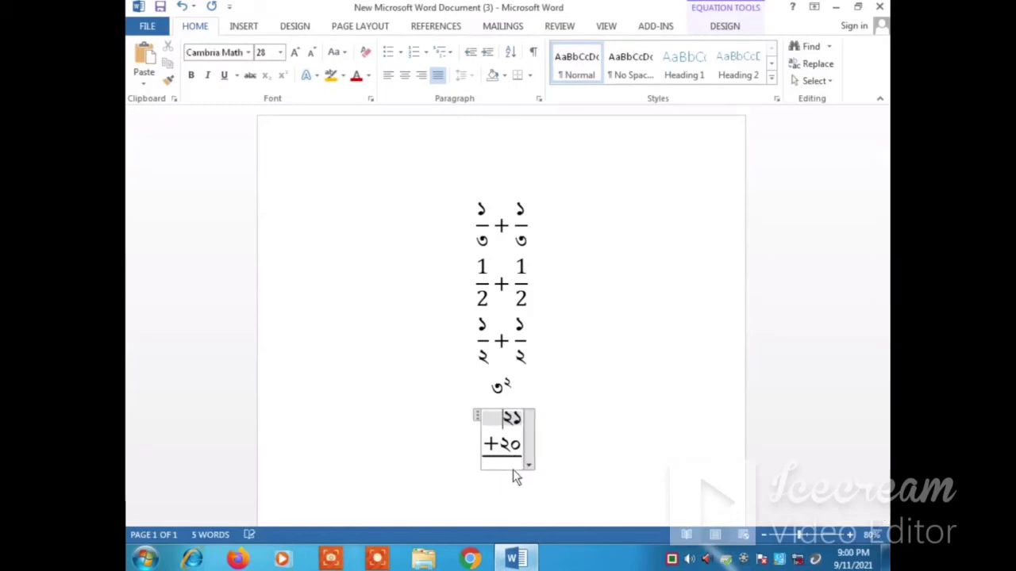
click(550, 449)
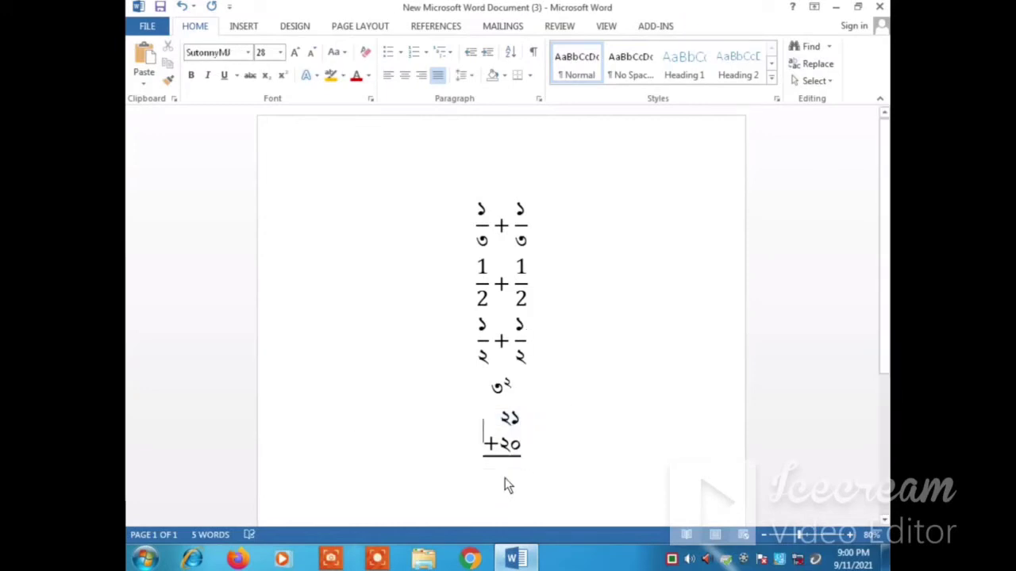
key(Menu)
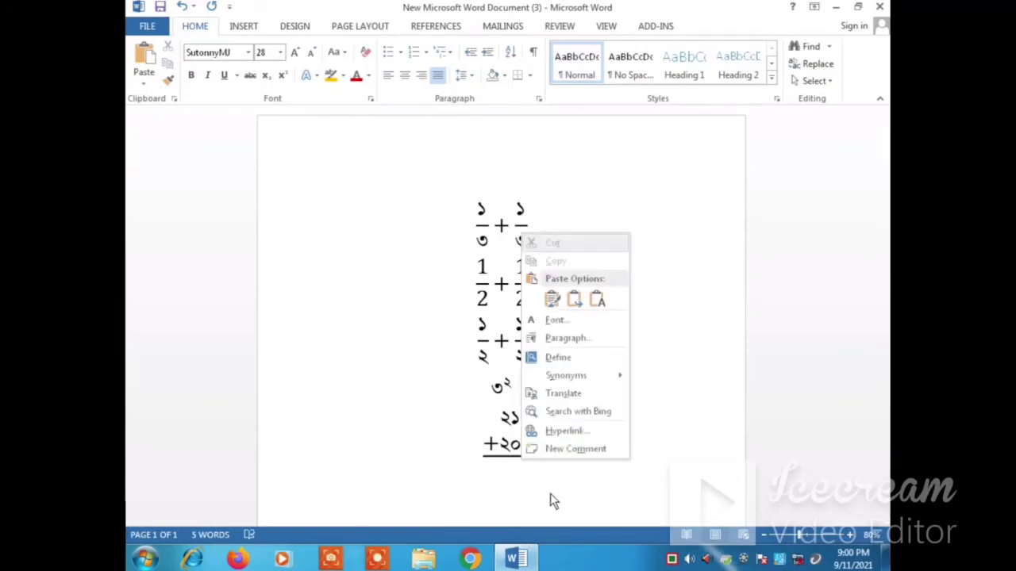
click(482, 476)
Step: Move the English-digit 1/2 + 1/2 equation inline and align its line to the left
click(333, 288)
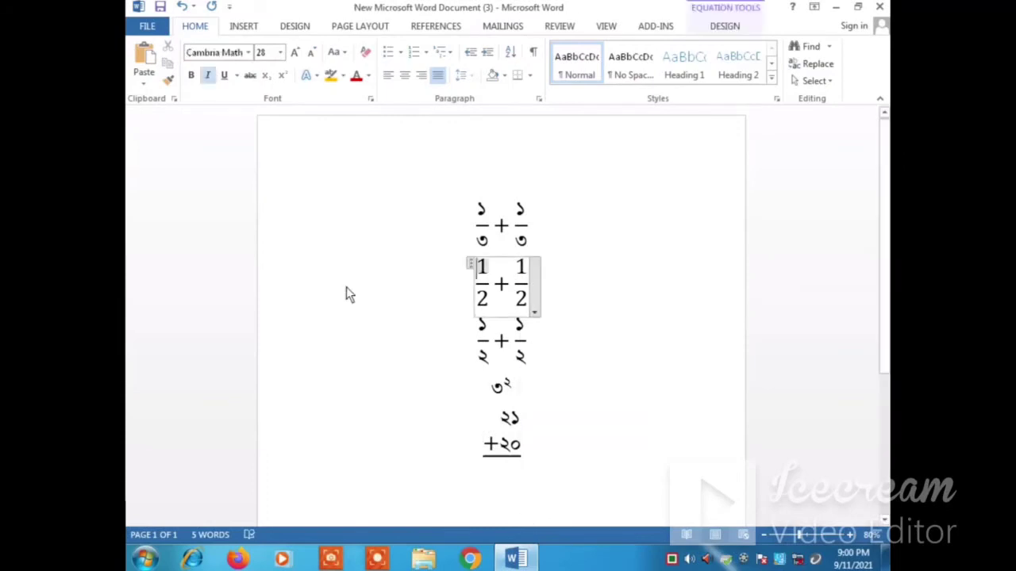
click(577, 311)
key(ctrl+l)
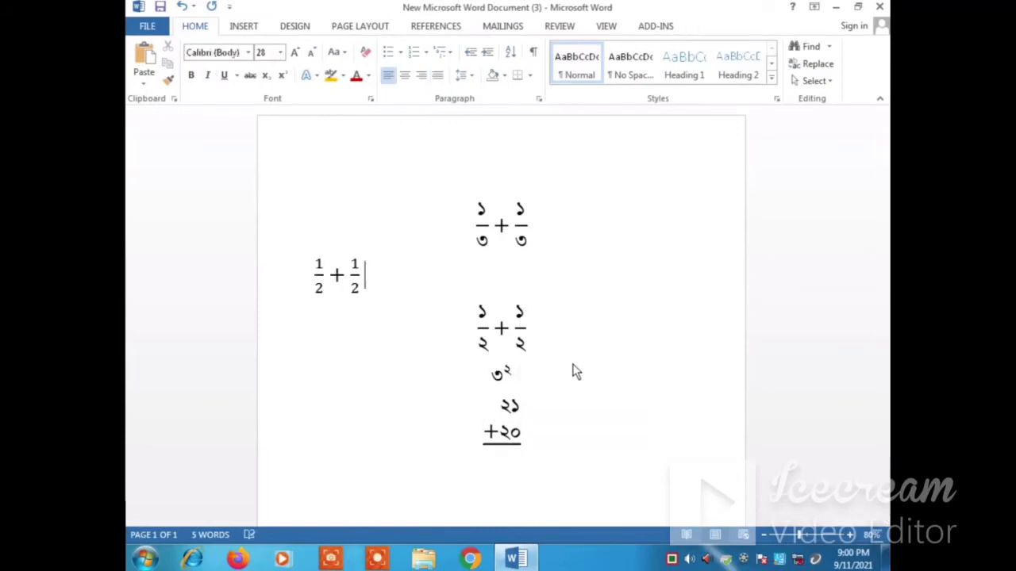
Step: Try an underbar equation after the 1/2 + 1/2 sum with 23 stacked above 21, and delete it
click(246, 27)
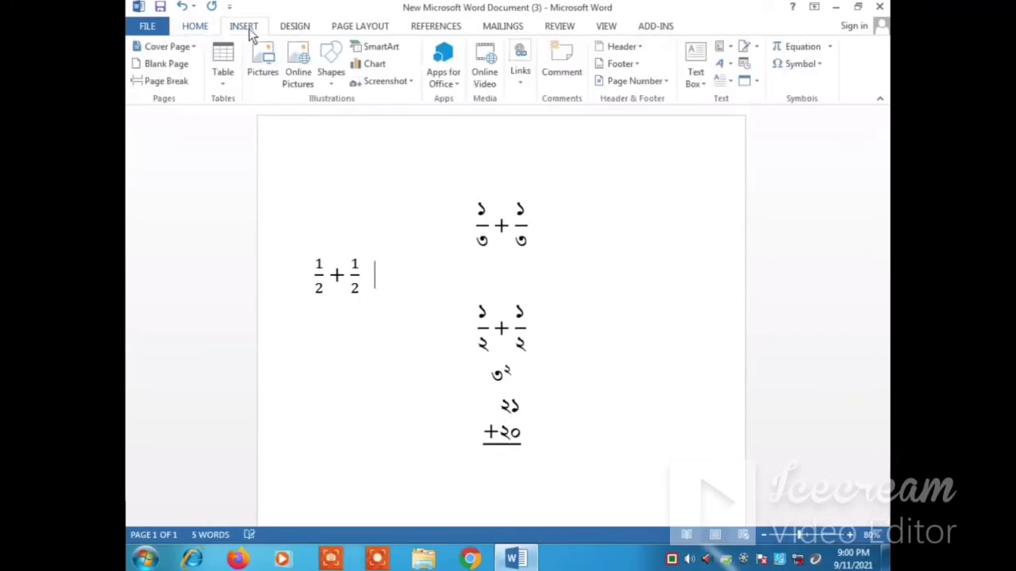
click(800, 47)
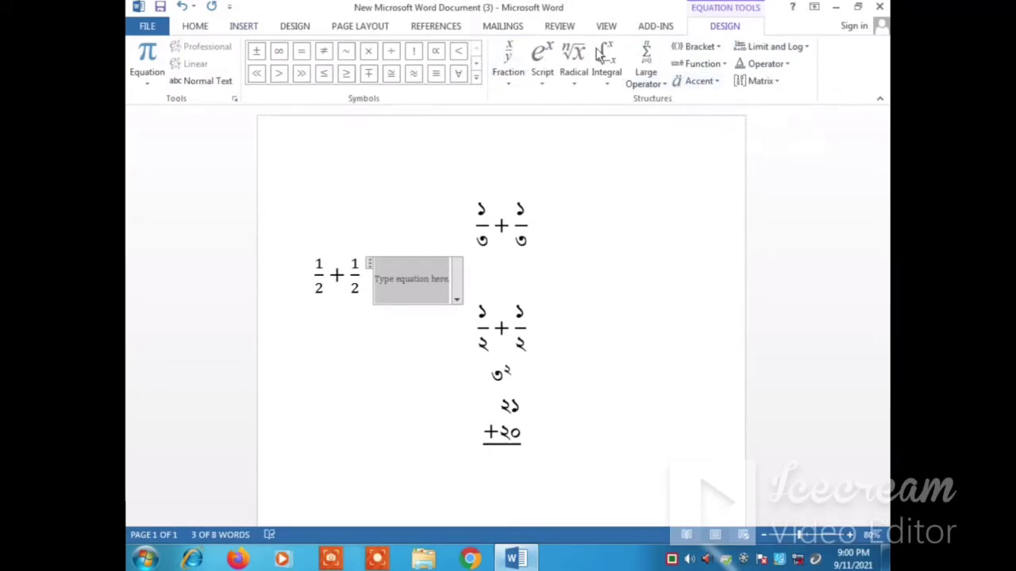
click(698, 82)
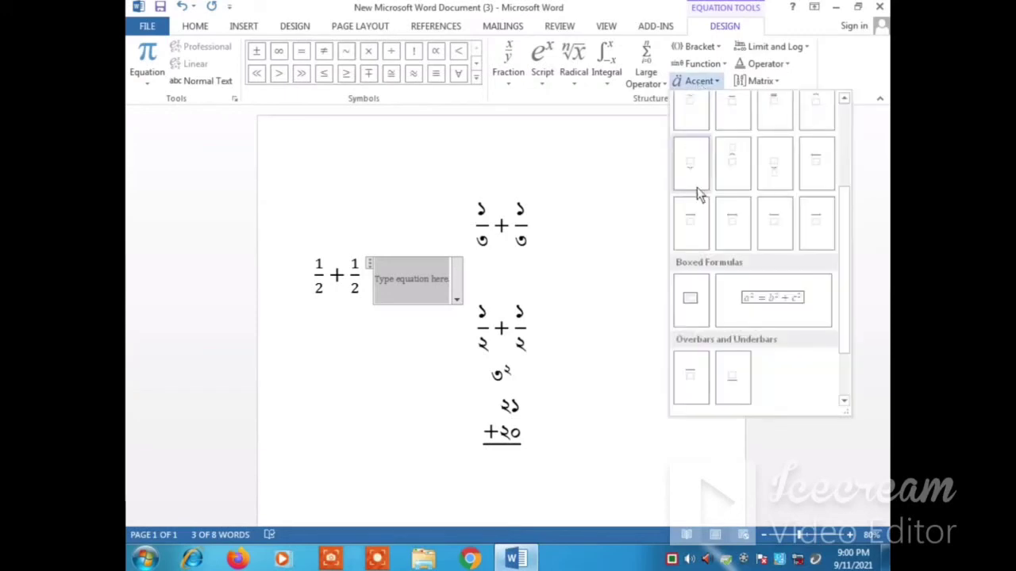
drag(843, 267, 838, 316)
click(731, 303)
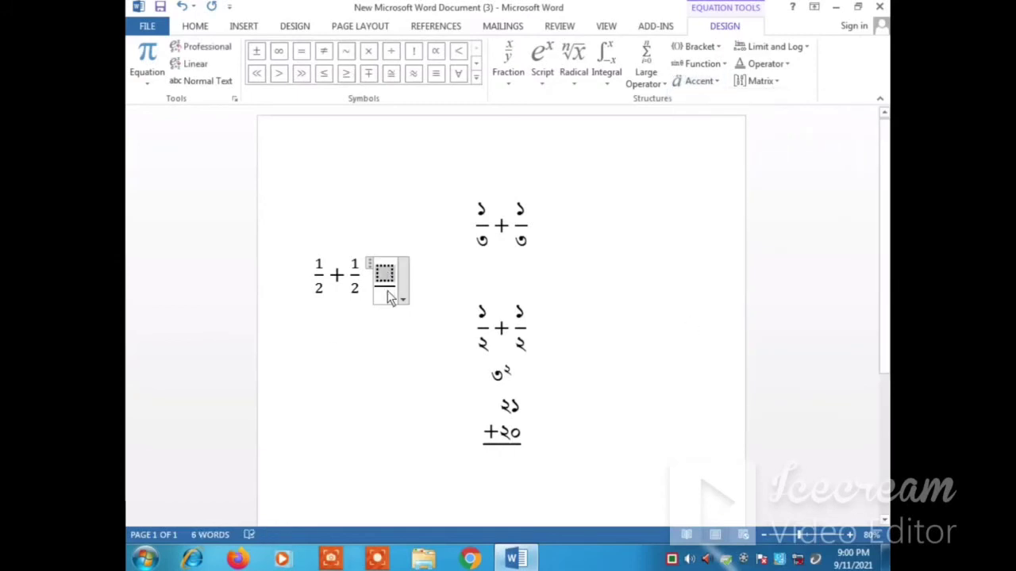
text(23)
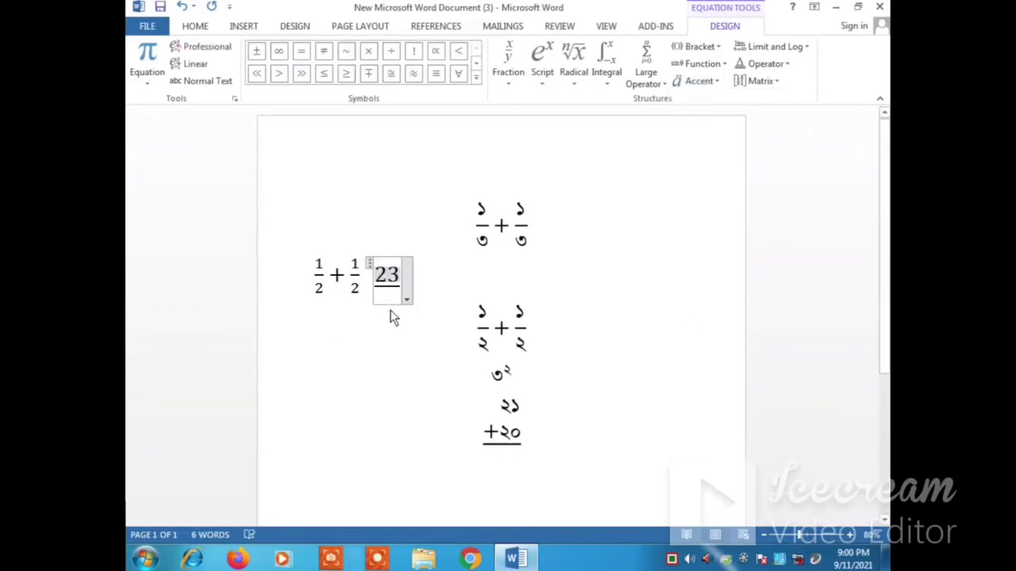
key(Return)
text(21)
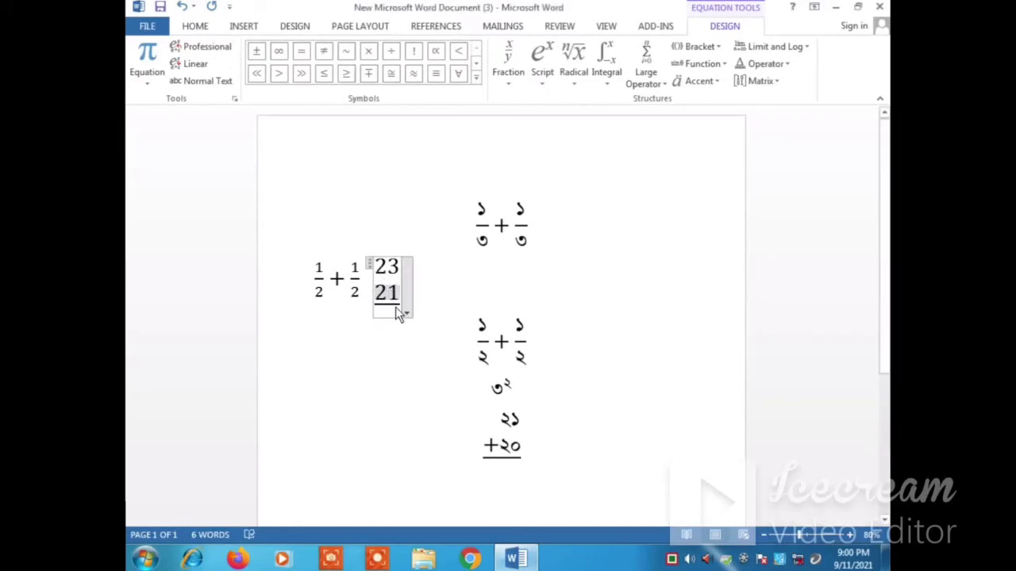
drag(397, 308, 377, 286)
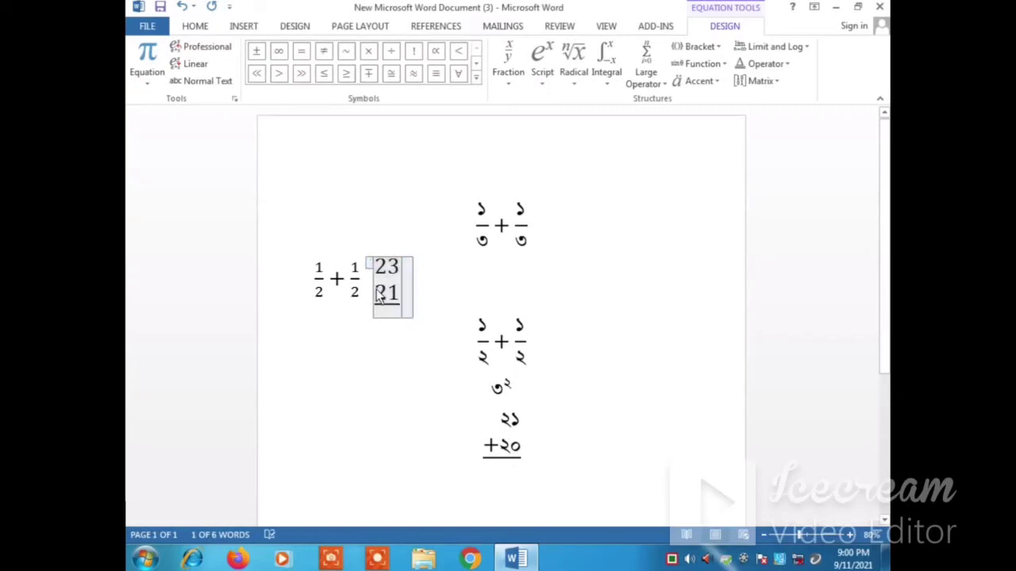
key(Delete)
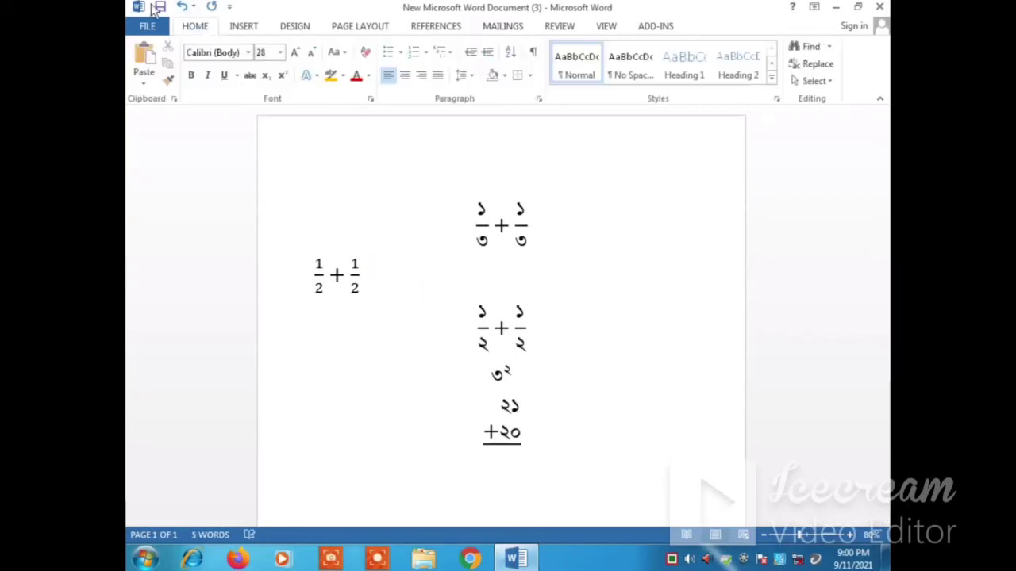
Step: Insert a new equation after the English-digit 1/2 + 1/2 sum and add an empty underbar structure to it
click(256, 29)
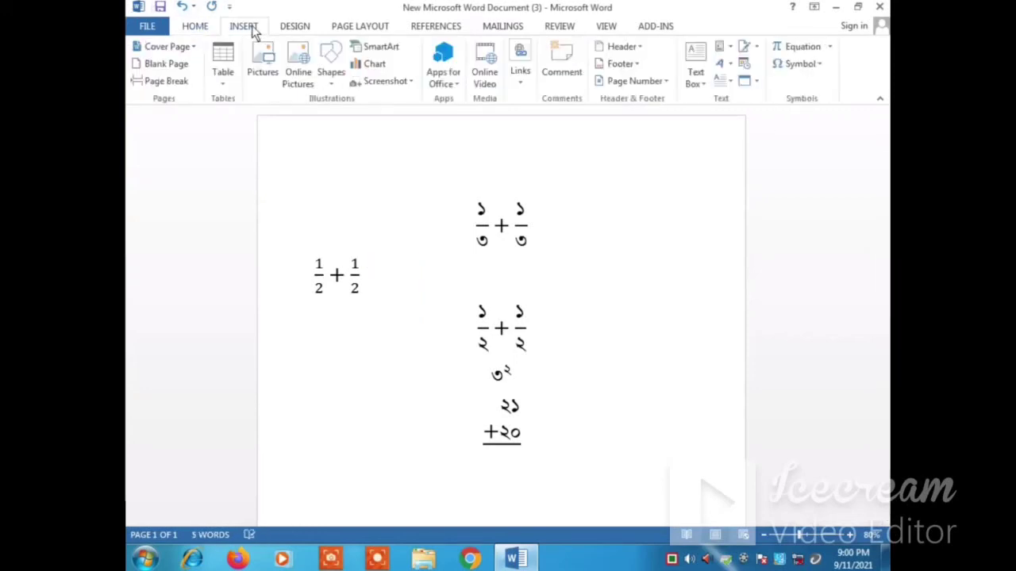
click(810, 45)
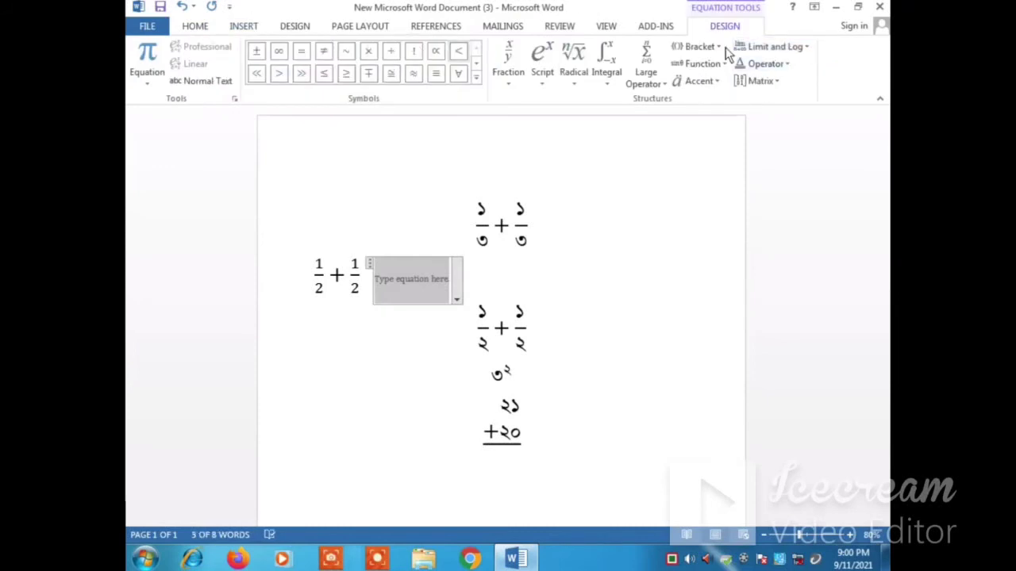
click(714, 84)
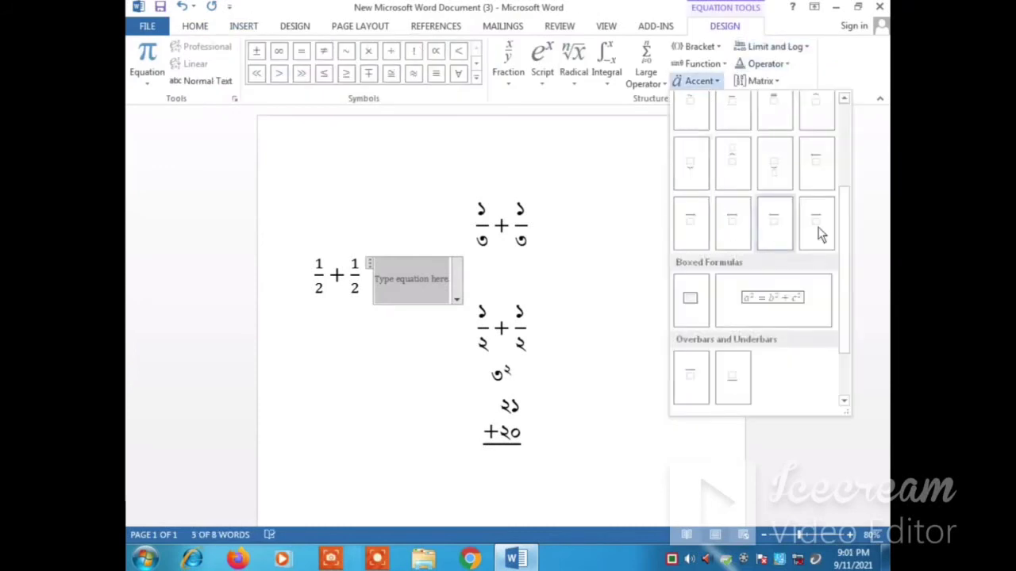
click(868, 229)
click(717, 85)
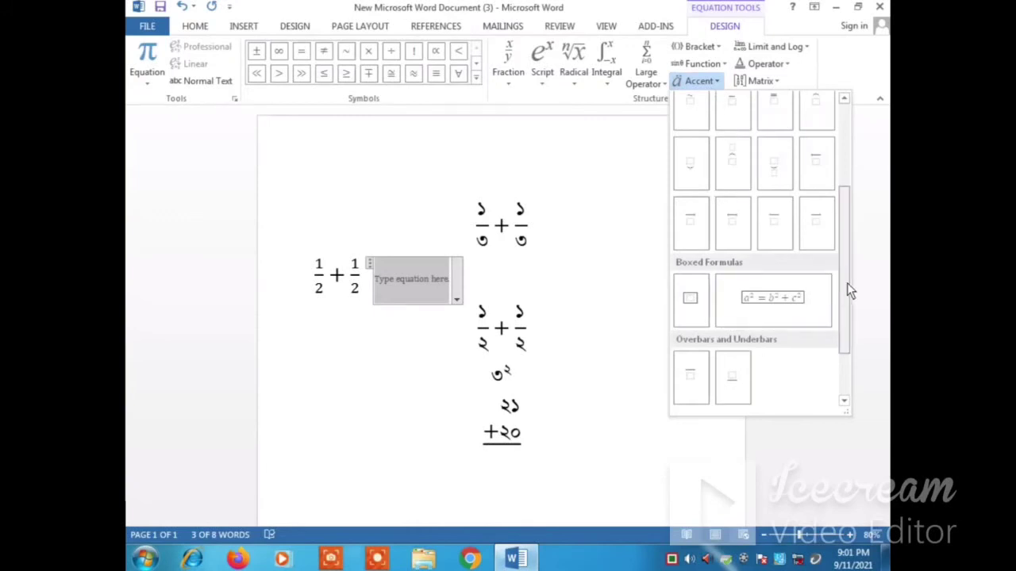
drag(846, 282, 839, 330)
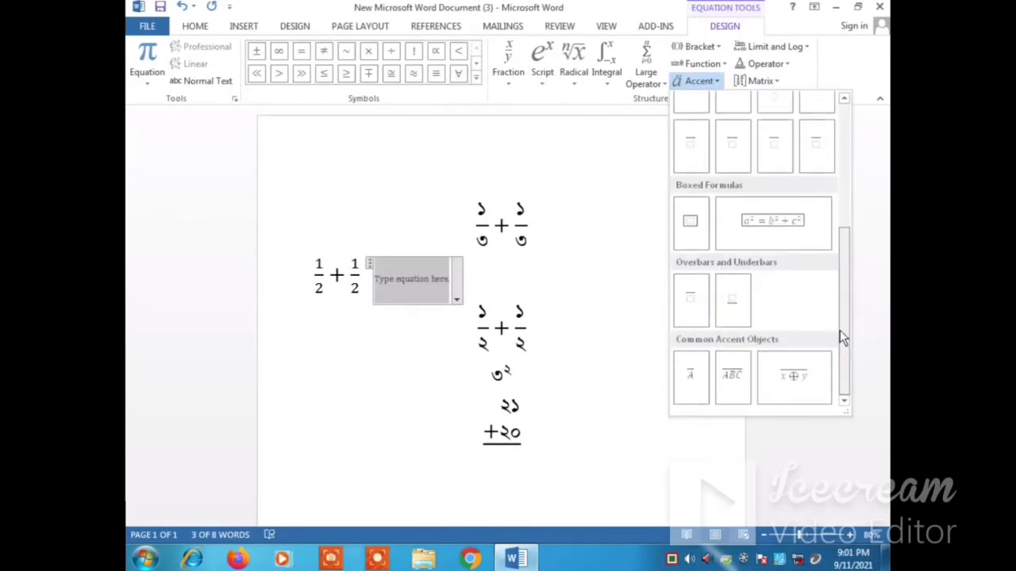
click(731, 300)
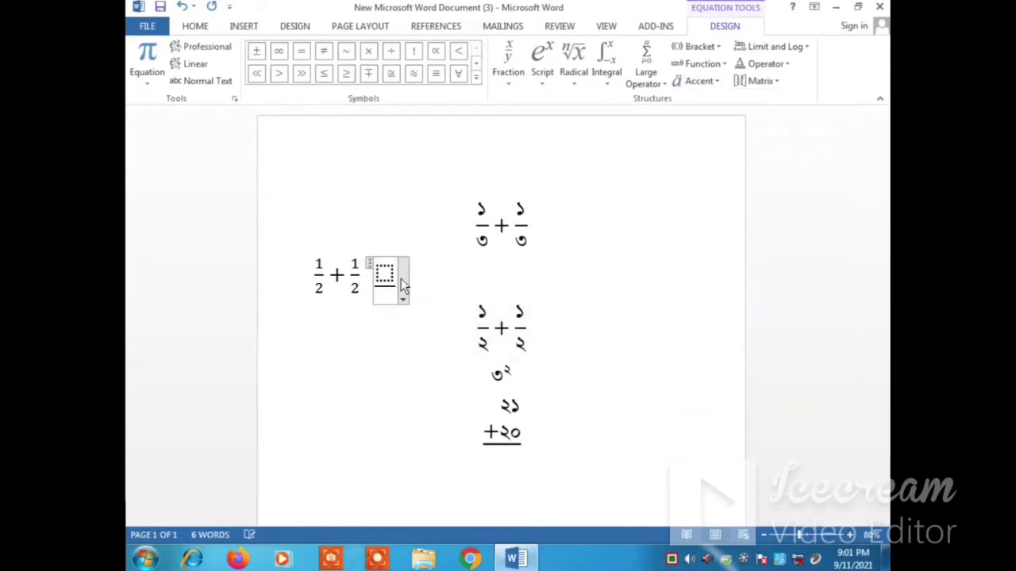
Step: Fill the underbar placeholder with 21 and stack 20 on a second line beneath it
text(21)
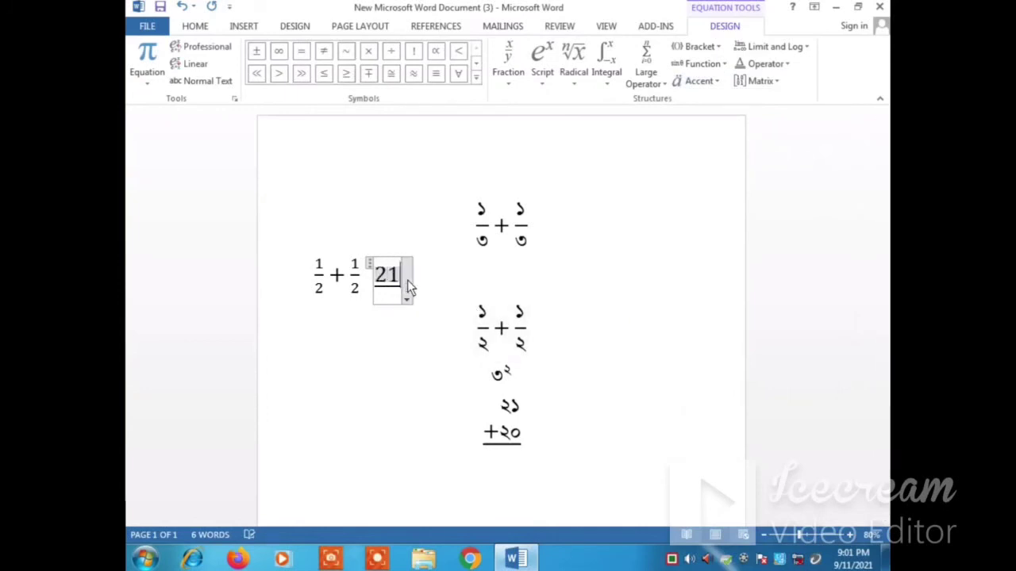
key(Return)
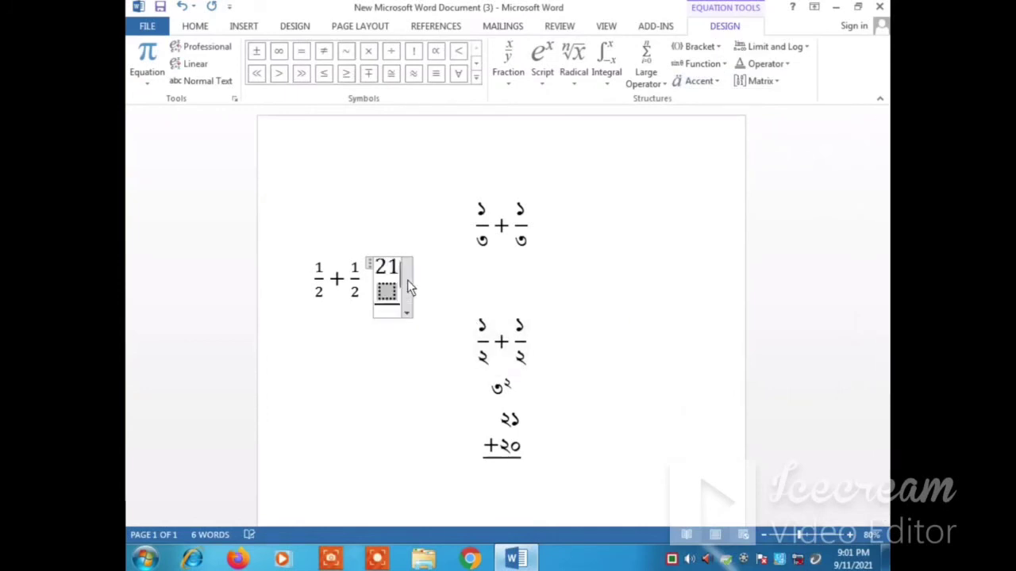
text(20)
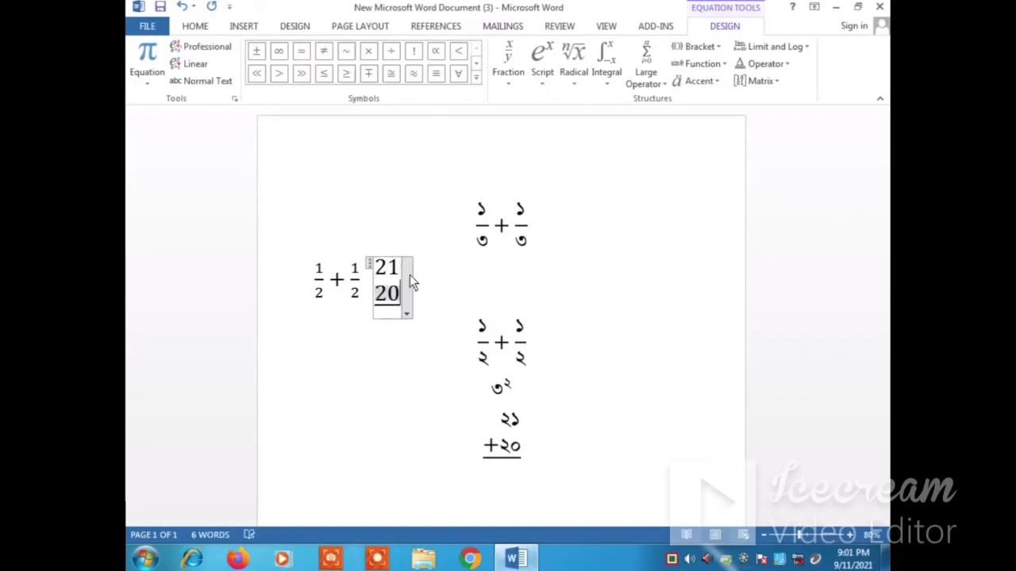
Step: Set the font of the whole stacked 21 and 20 equation beside the 1/2 + 1/2 sum to SutonnyMJ
click(370, 265)
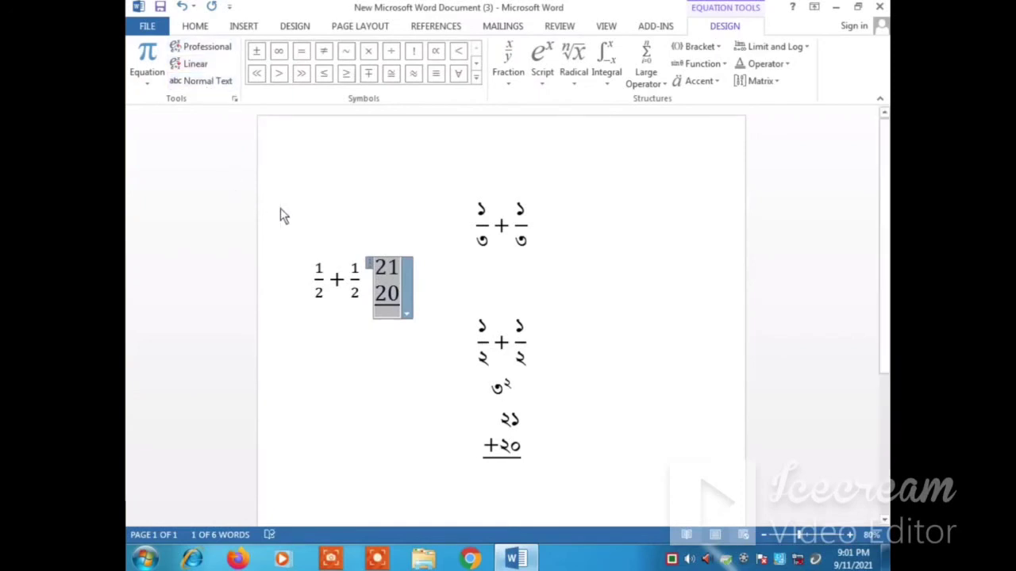
click(198, 31)
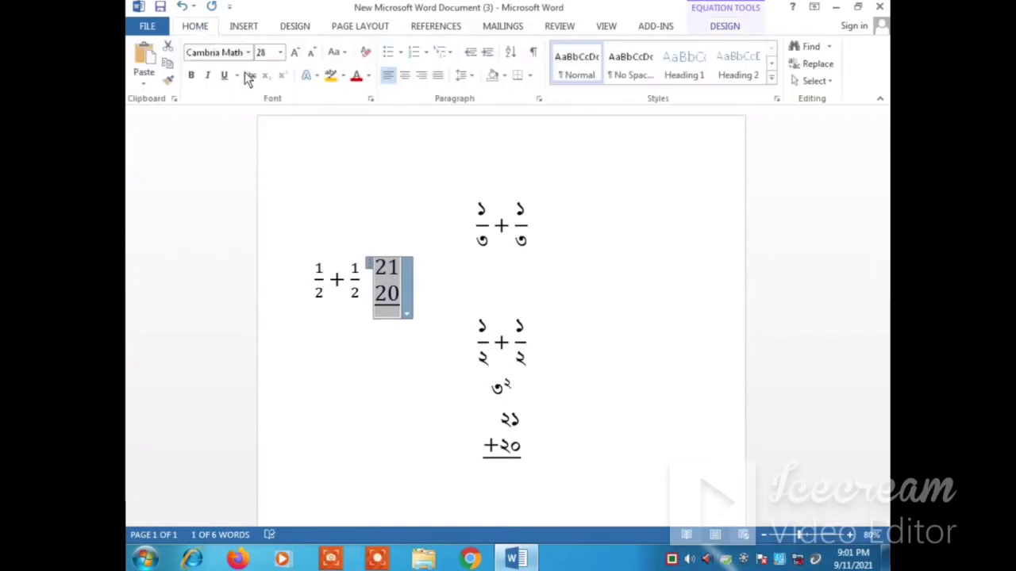
click(249, 53)
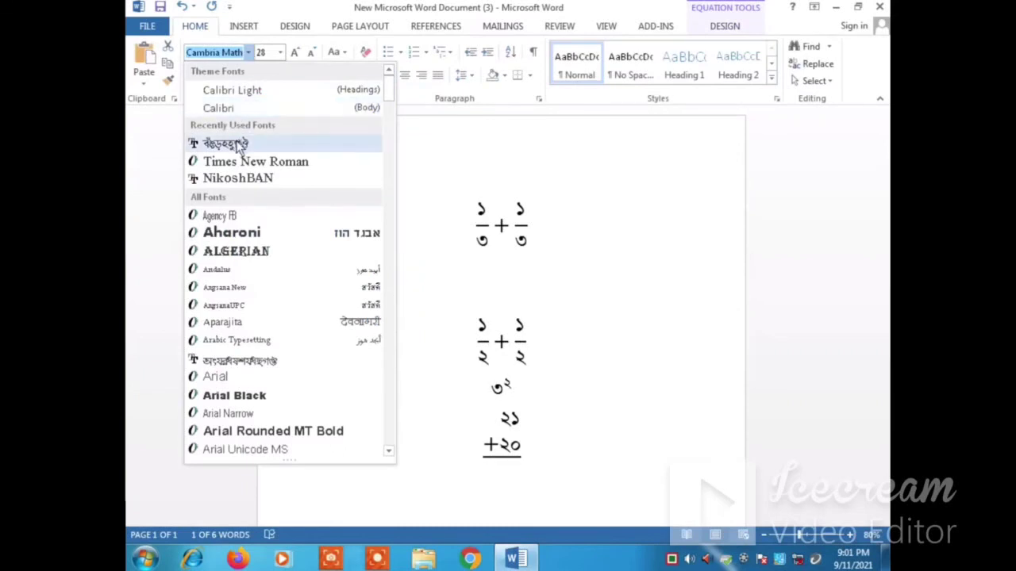
click(233, 146)
Step: Add a minus sign before the lower Bengali 20 beside the fraction sum and indent the 21 above so the digits align
click(387, 272)
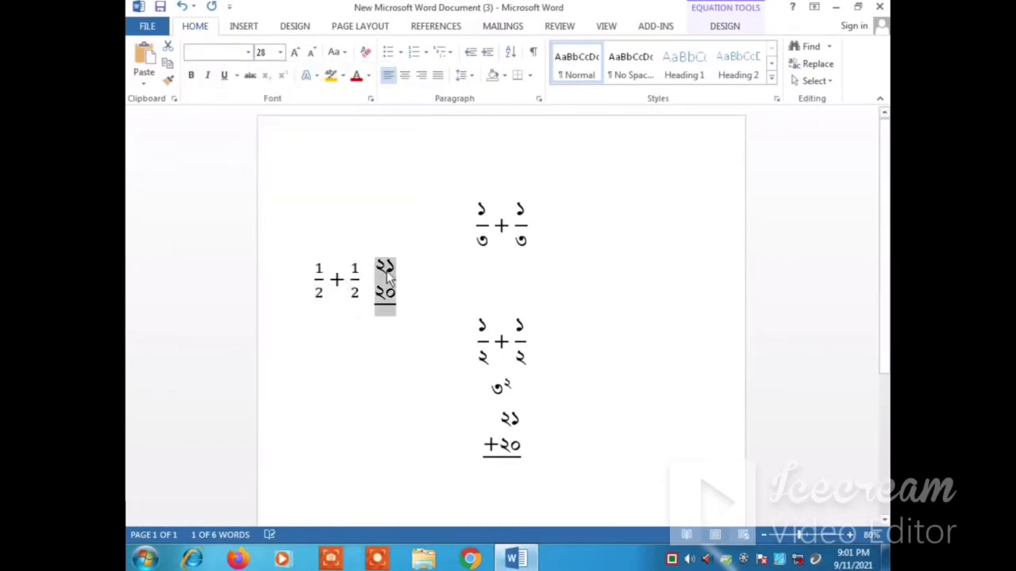
click(380, 305)
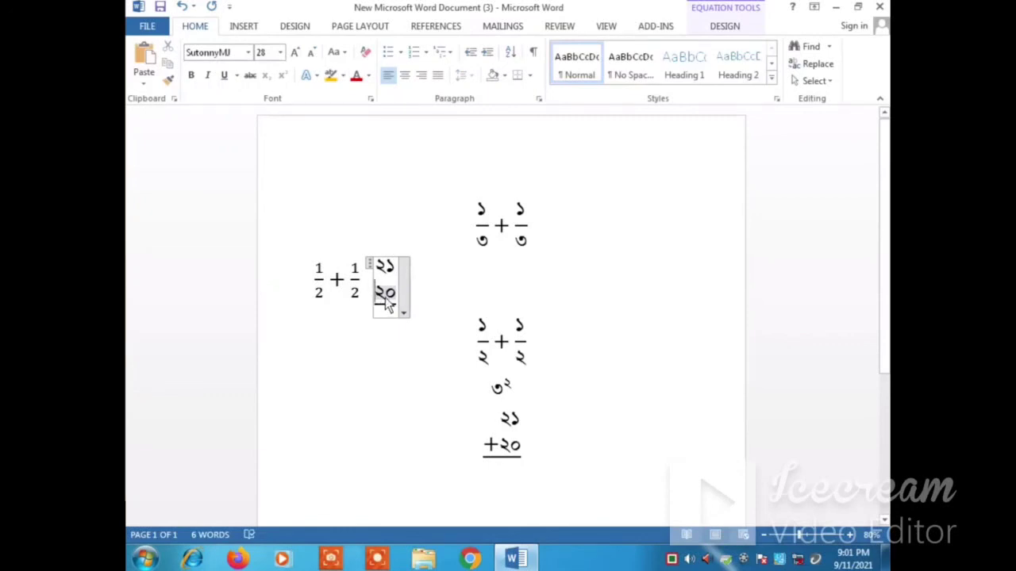
text(-)
click(381, 269)
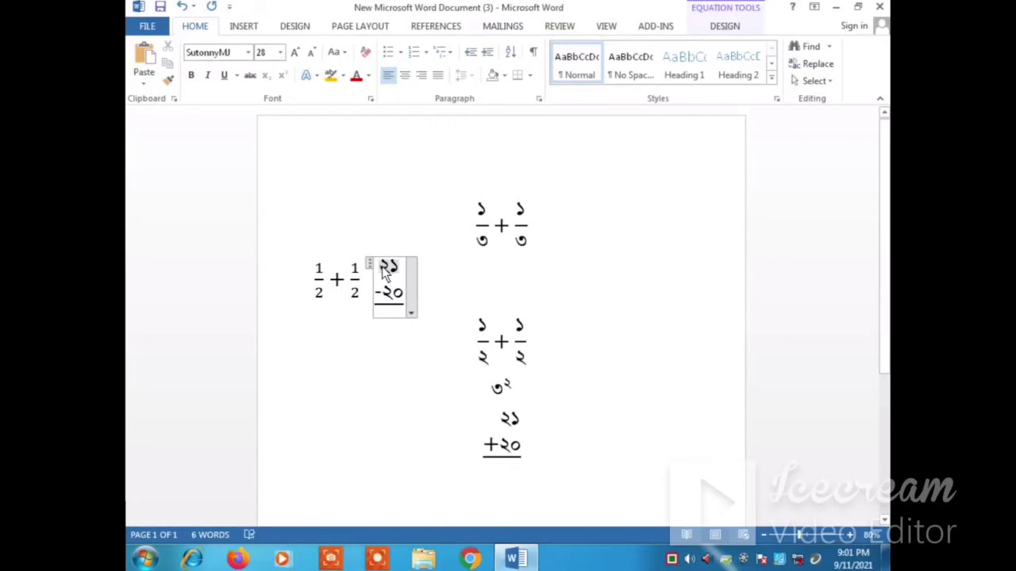
text(-)
key(BackSpace)
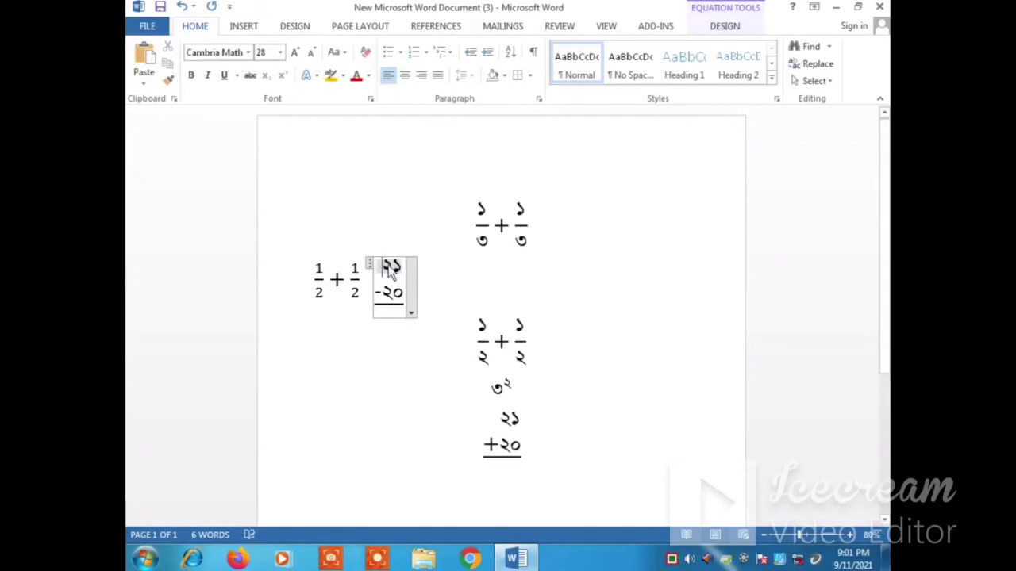